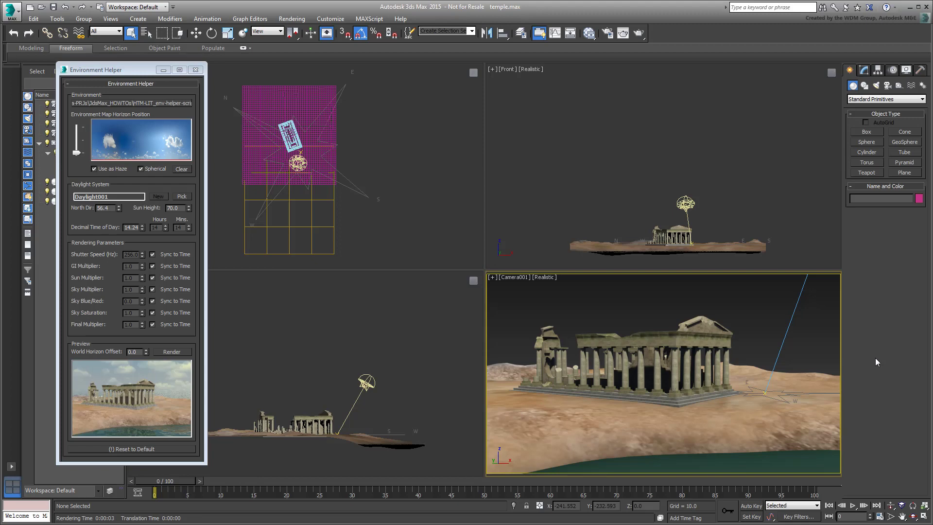
Close the Environment Helper and reload temple.max from Recent without saving changes
{"action": "left_click", "coordinate": [195, 69]}
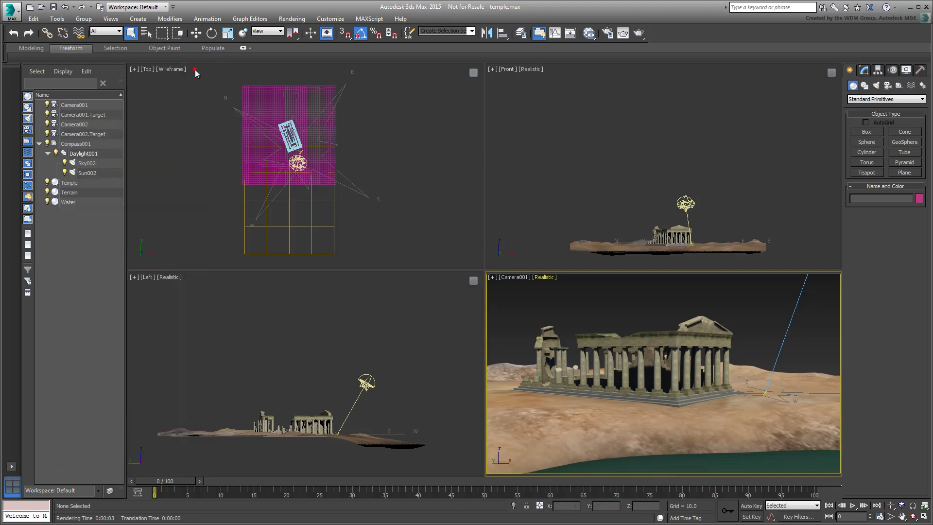
{"action": "left_click", "coordinate": [11, 11]}
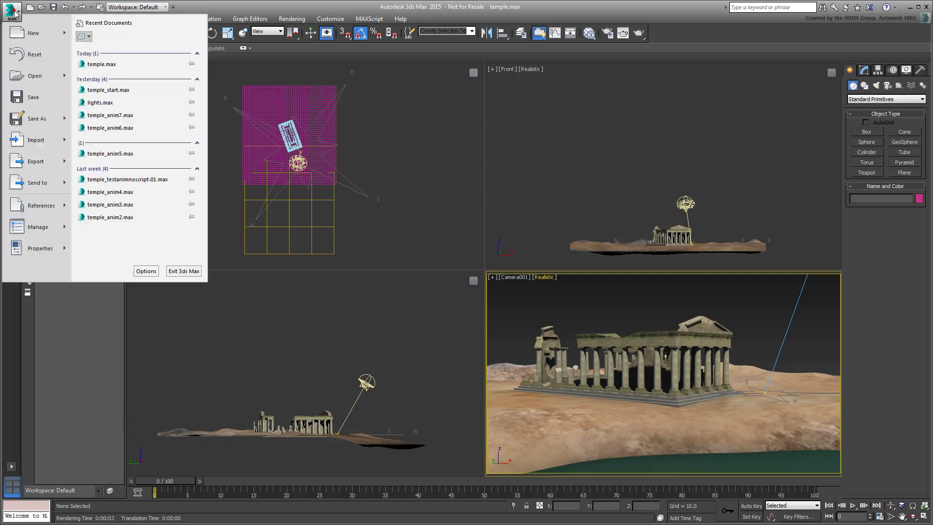
{"action": "left_click", "coordinate": [126, 68]}
{"action": "left_click", "coordinate": [466, 282]}
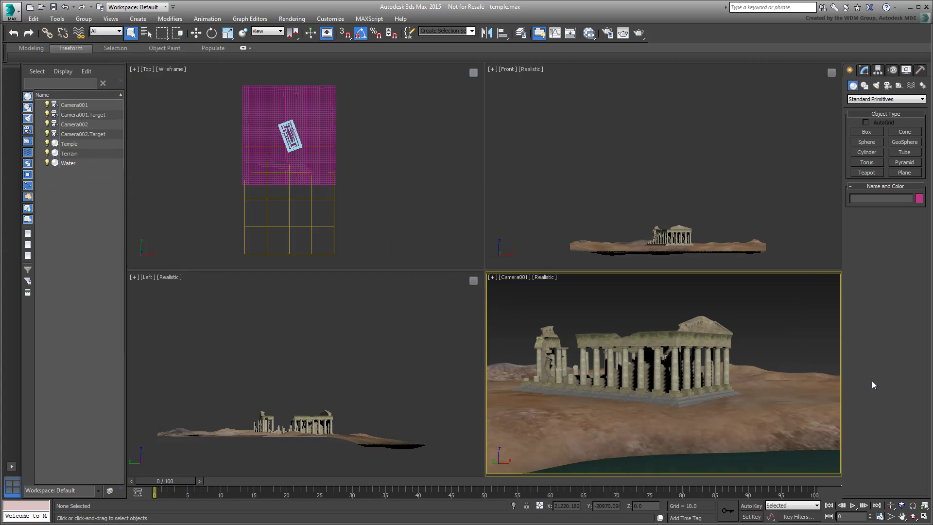
Check in Render Setup that NVIDIA mental ray is the assigned production renderer
{"action": "left_click", "coordinate": [609, 35]}
{"action": "scroll", "coordinate": [751, 236], "scroll_direction": "down", "scroll_amount": 5}
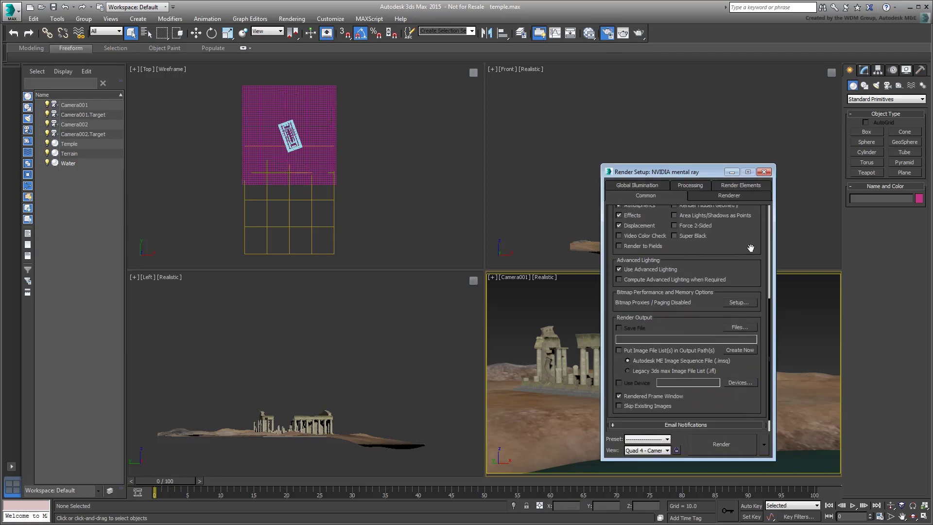
{"action": "scroll", "coordinate": [751, 236], "scroll_direction": "down", "scroll_amount": 1}
{"action": "left_click", "coordinate": [706, 427]}
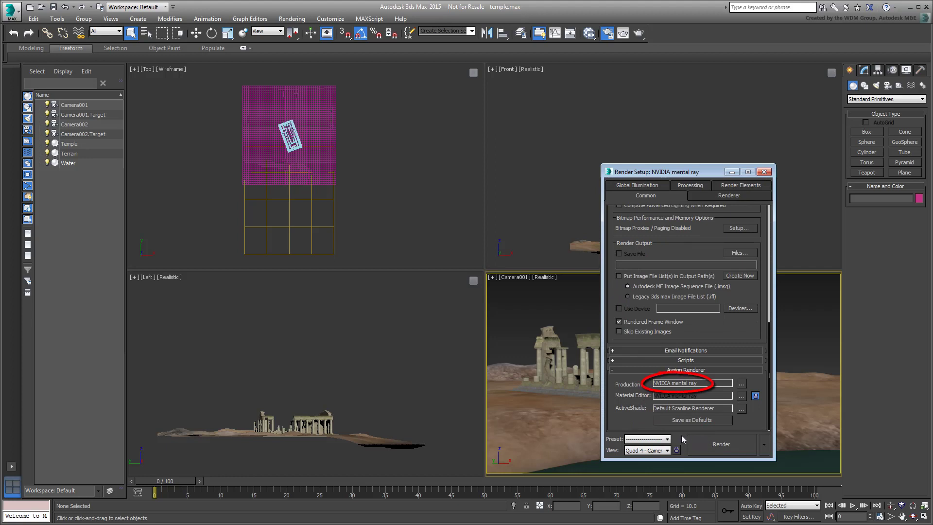
{"action": "left_click", "coordinate": [765, 172]}
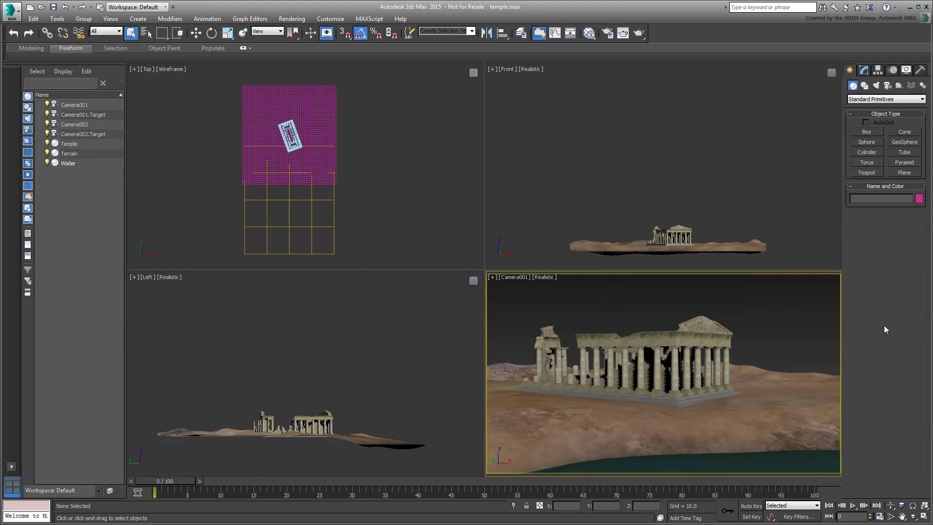
Start a Daylight system from Systems and accept mr Photographic Exposure Control
{"action": "left_click", "coordinate": [923, 85]}
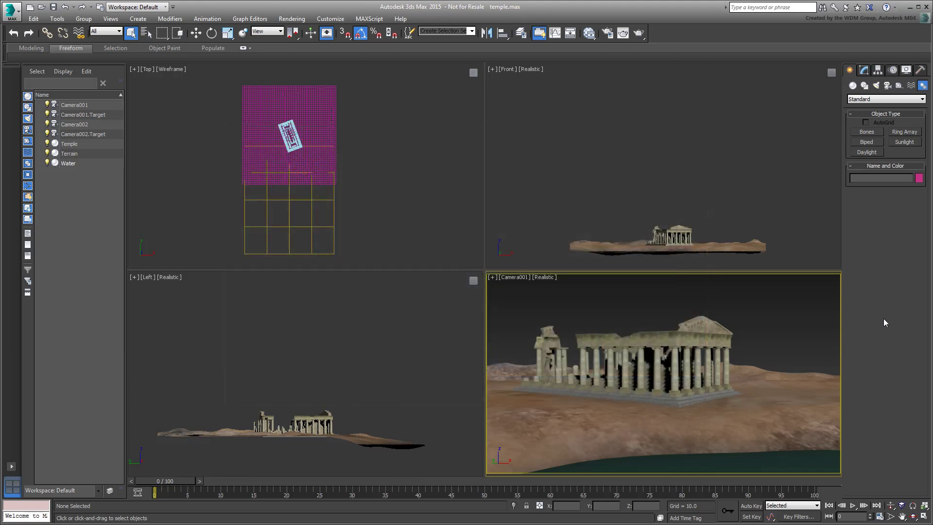
{"action": "left_click", "coordinate": [867, 153]}
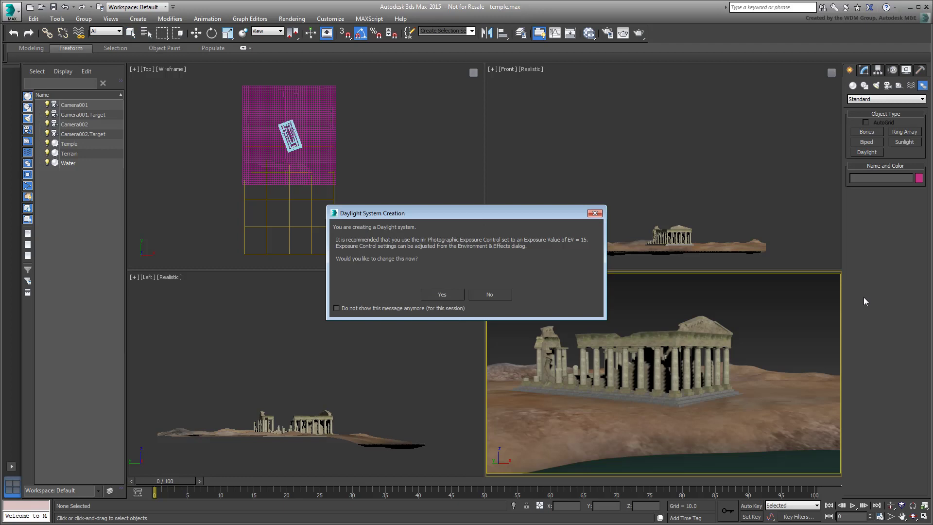
{"action": "left_click", "coordinate": [443, 295]}
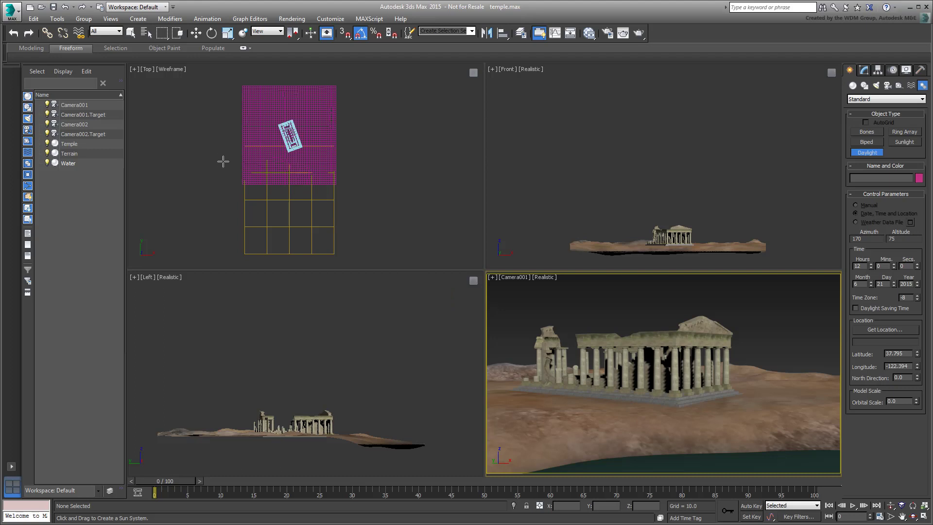
Place the Daylight001 compass and sun beside the temple in the Top viewport
{"action": "left_click_drag", "start_coordinate": [222, 160], "coordinate": [228, 154]}
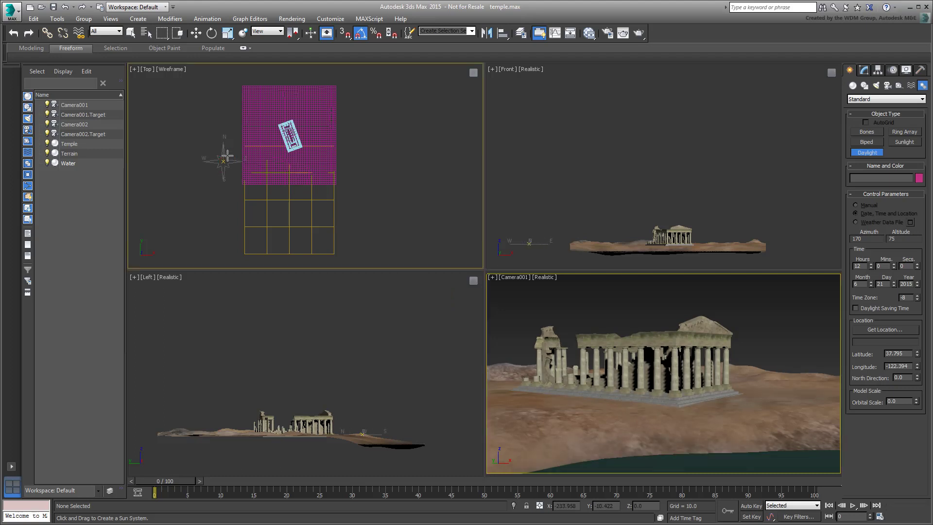
{"action": "left_click", "coordinate": [227, 158]}
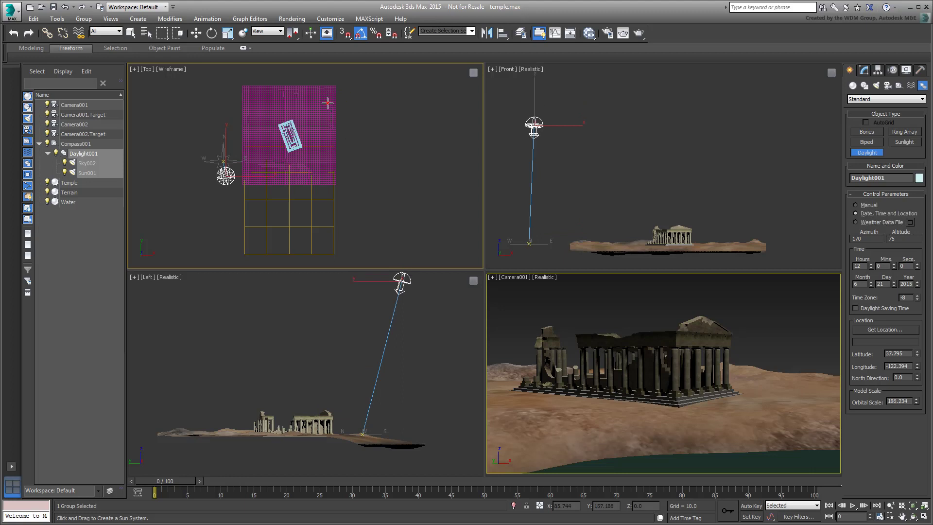
{"action": "left_click", "coordinate": [346, 167]}
Set the daylight hour to 15, North Direction to 219 and Orbital Scale to about 218
{"action": "left_click", "coordinate": [871, 266]}
{"action": "left_click", "coordinate": [871, 266]}
{"action": "left_click", "coordinate": [871, 265]}
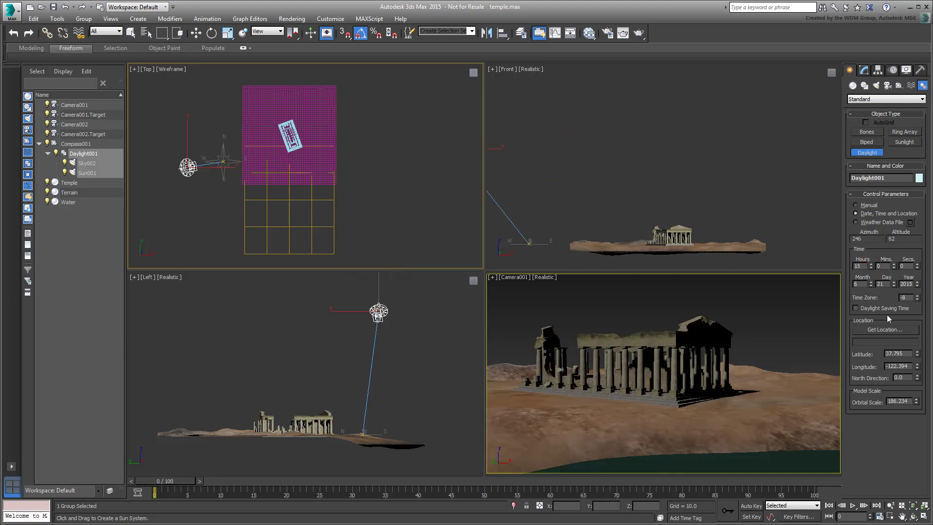
{"action": "left_click_drag", "start_coordinate": [918, 377], "coordinate": [912, 268]}
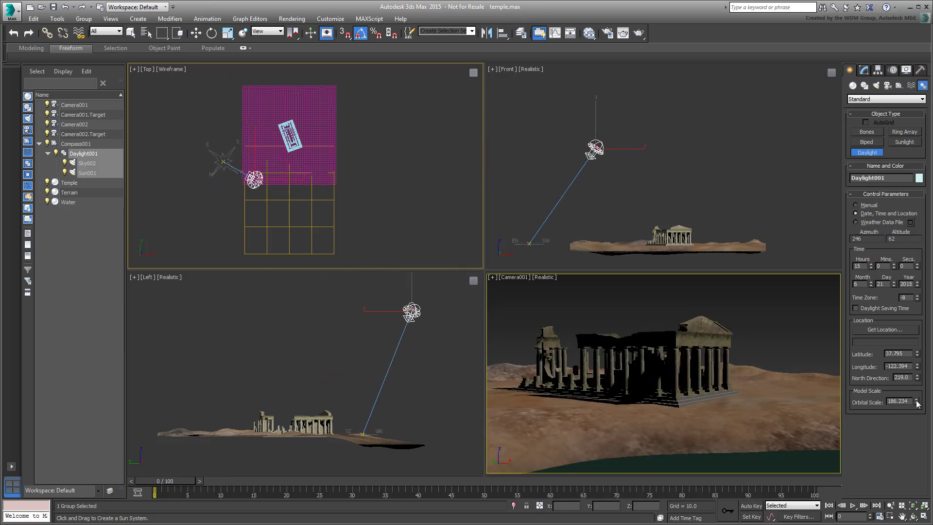
{"action": "mouse_move", "coordinate": [916, 401]}
{"action": "left_mouse_down"}
{"action": "mouse_move", "coordinate": [913, 384]}
{"action": "mouse_move", "coordinate": [913, 398]}
{"action": "left_mouse_up"}
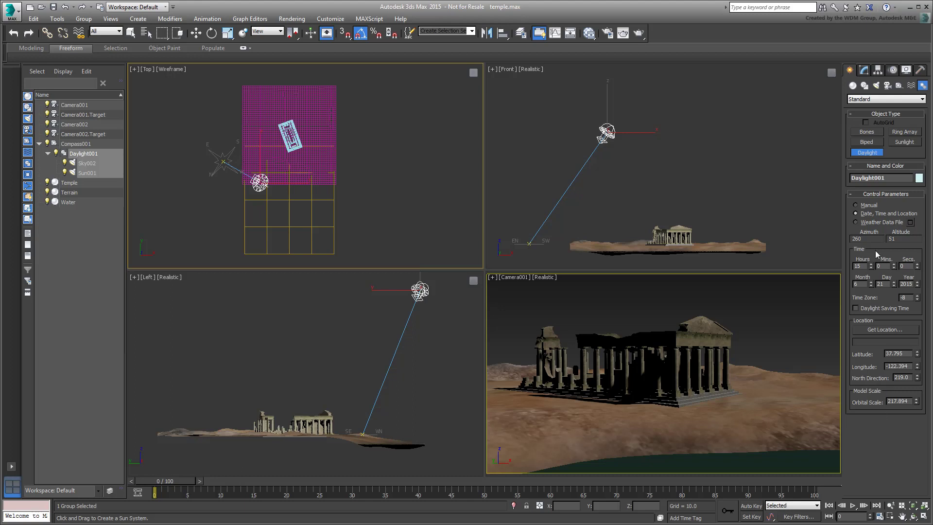
{"action": "left_click", "coordinate": [863, 70]}
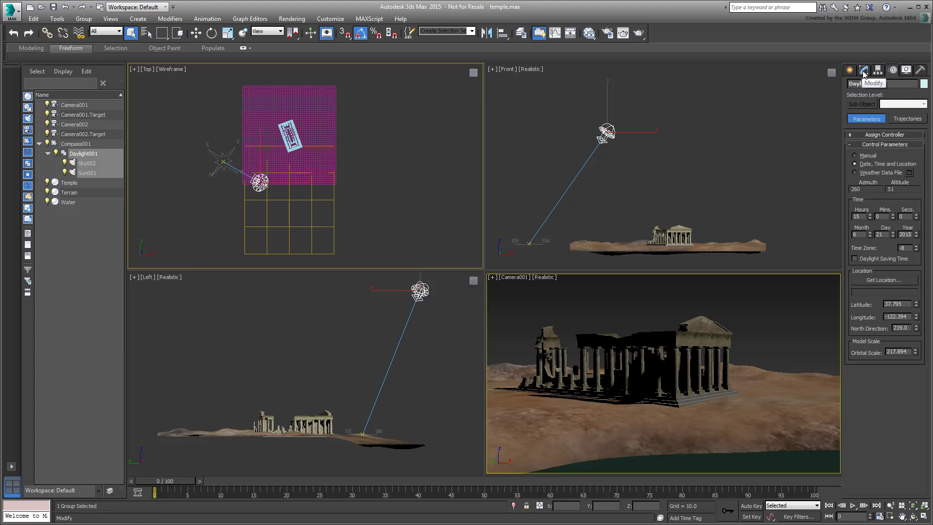
Switch Daylight001 to mr Sun and mr Sky with mr Physical Sky, then render Camera001
{"action": "left_click", "coordinate": [864, 71]}
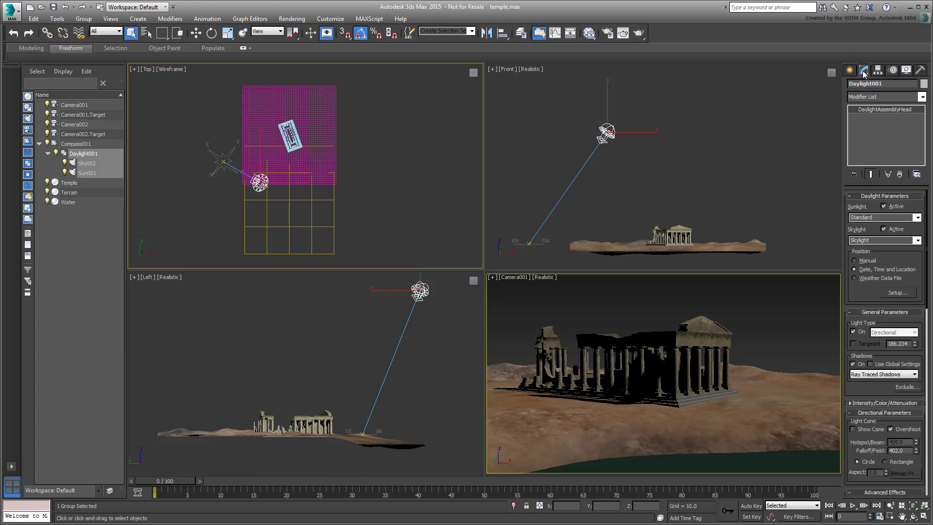
{"action": "left_click", "coordinate": [917, 218]}
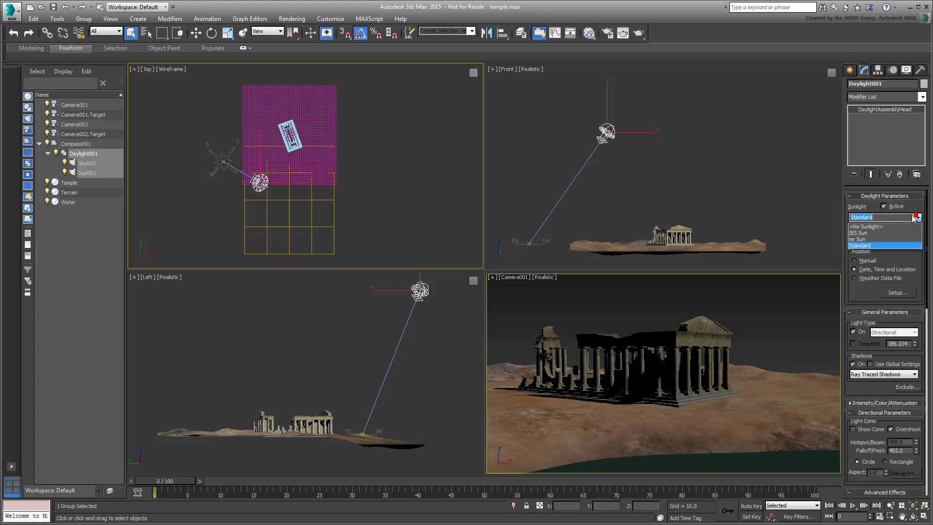
{"action": "left_click", "coordinate": [863, 240]}
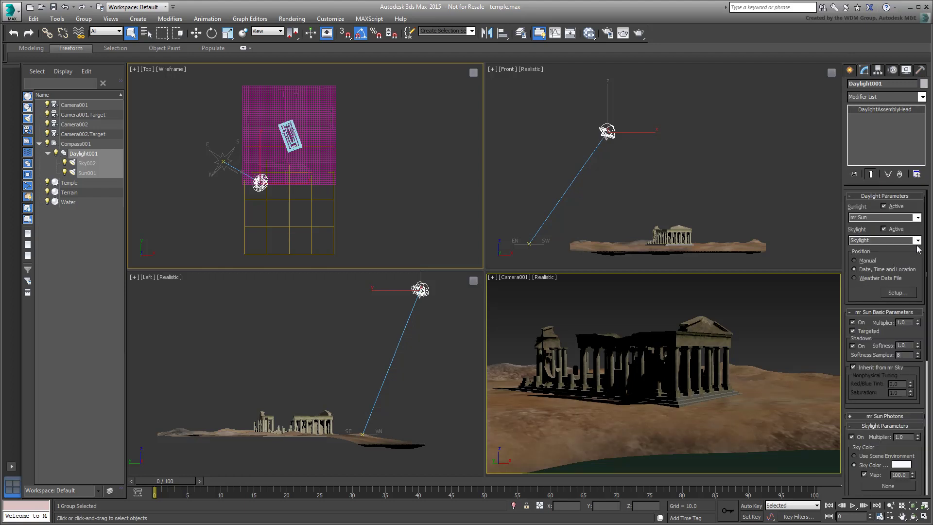
{"action": "left_click", "coordinate": [918, 240]}
{"action": "left_click", "coordinate": [868, 262]}
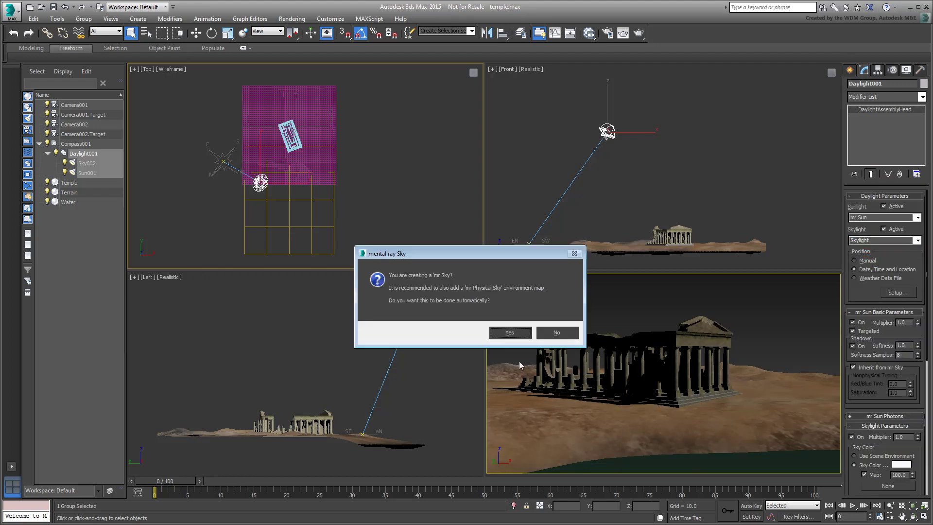
{"action": "left_click", "coordinate": [516, 335]}
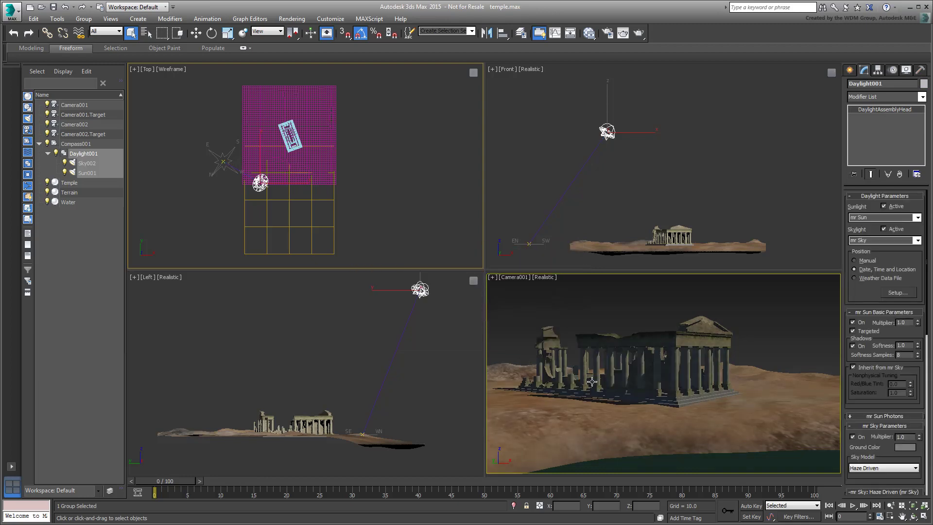
{"action": "right_click", "coordinate": [751, 306]}
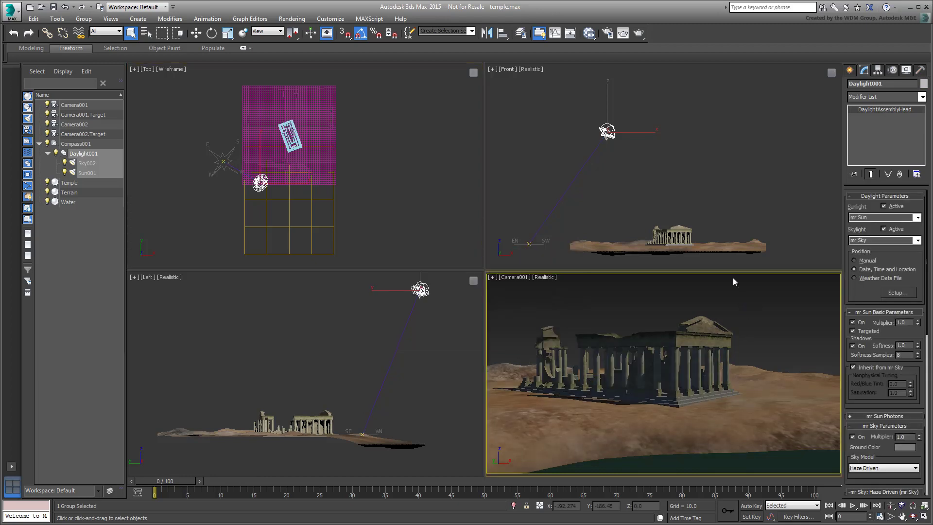
{"action": "left_click", "coordinate": [639, 33]}
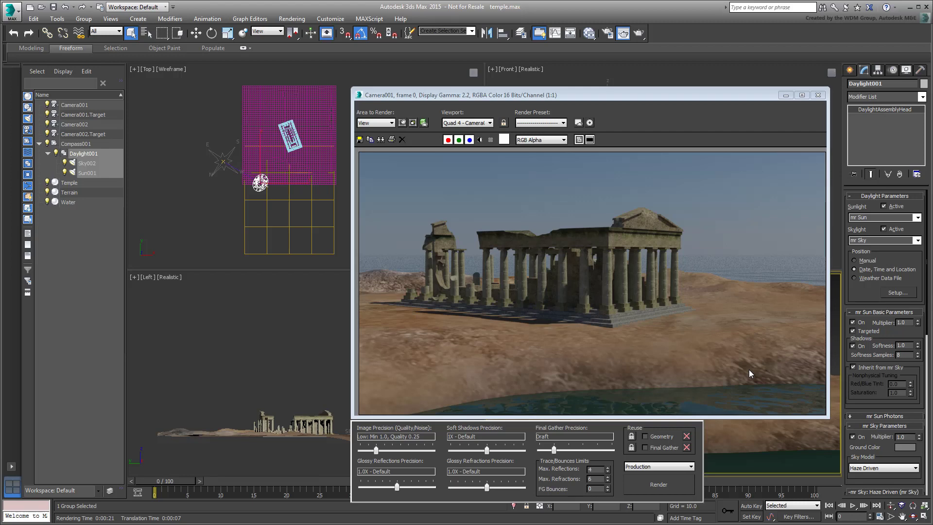
Lower the exposure value to 14 in Environment and Effects, re-render, and close the frame
{"action": "key", "text": "8"}
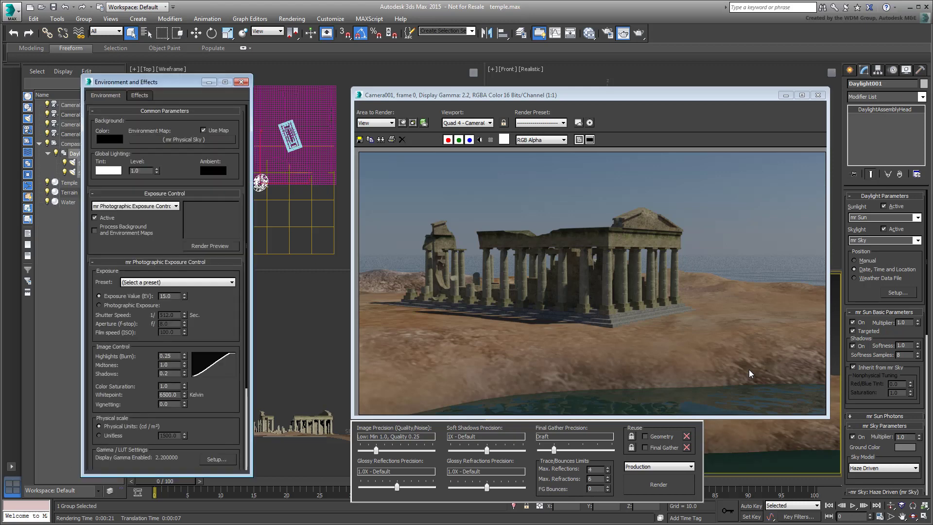
{"action": "left_click", "coordinate": [185, 298]}
{"action": "left_click", "coordinate": [665, 485]}
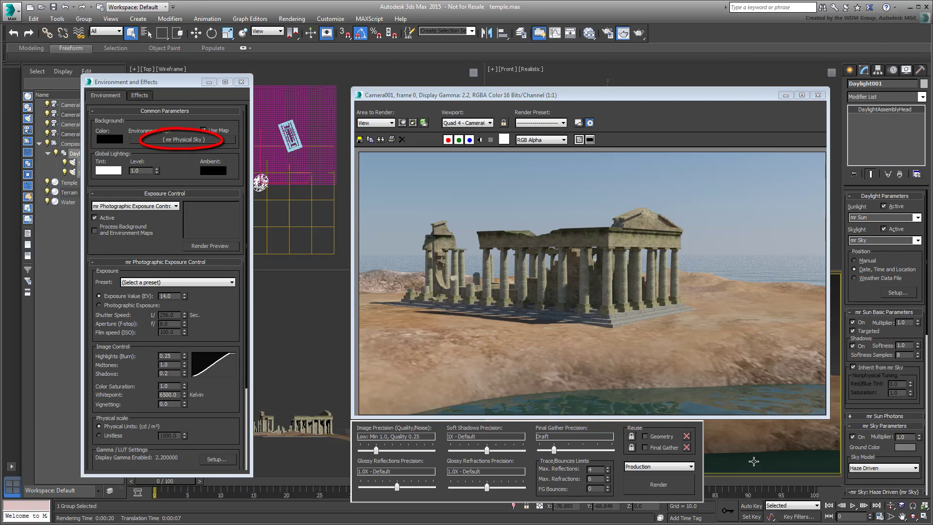
{"action": "left_click", "coordinate": [818, 96]}
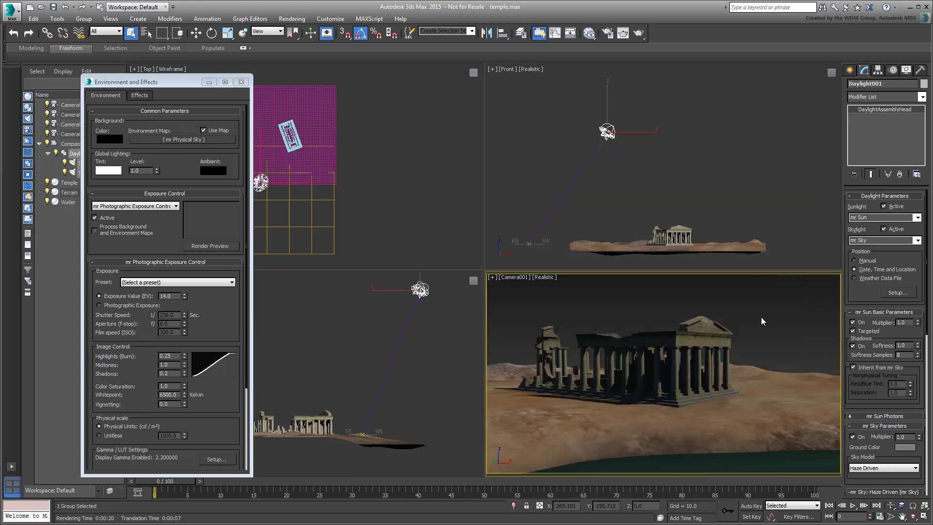
Instance the mr Physical Sky map into the Slate Material Editor and show its parameters
{"action": "left_click", "coordinate": [589, 34]}
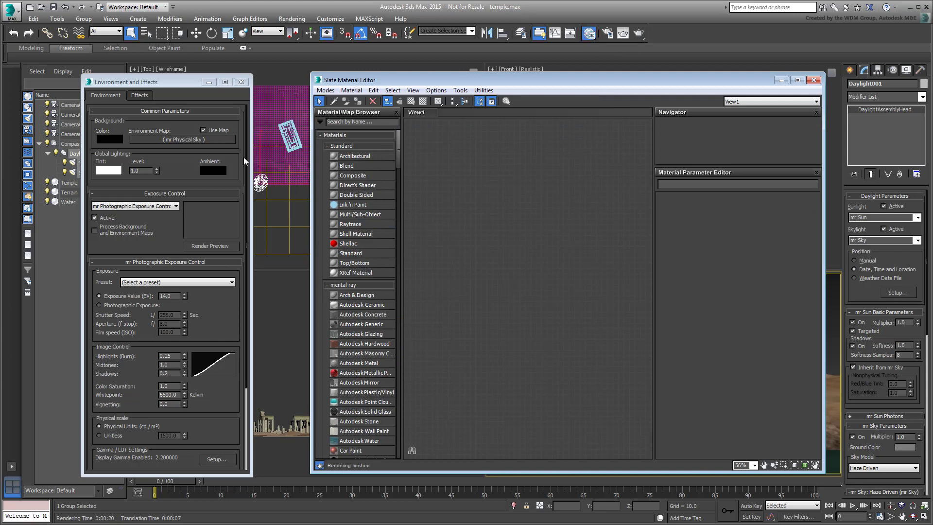
{"action": "left_click_drag", "start_coordinate": [185, 139], "coordinate": [569, 248]}
{"action": "left_click", "coordinate": [546, 304]}
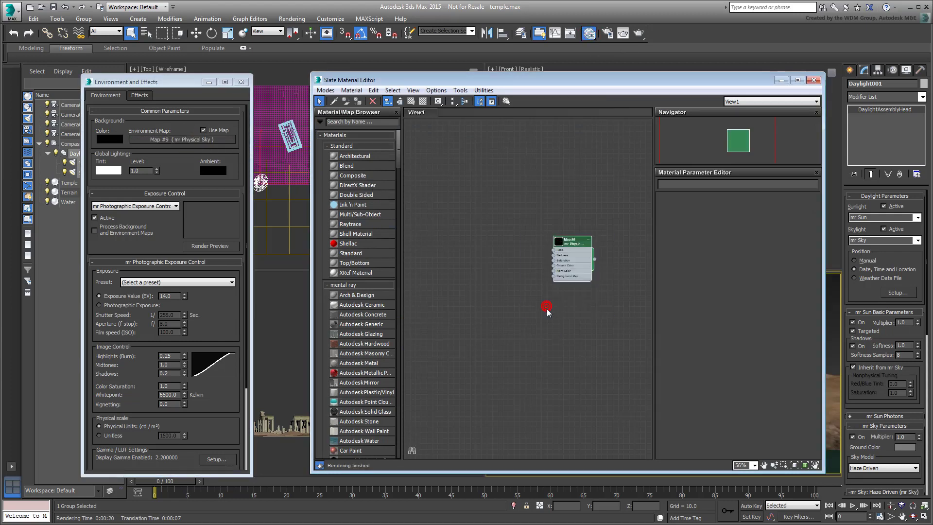
{"action": "scroll", "coordinate": [564, 246], "scroll_direction": "up", "scroll_amount": 2}
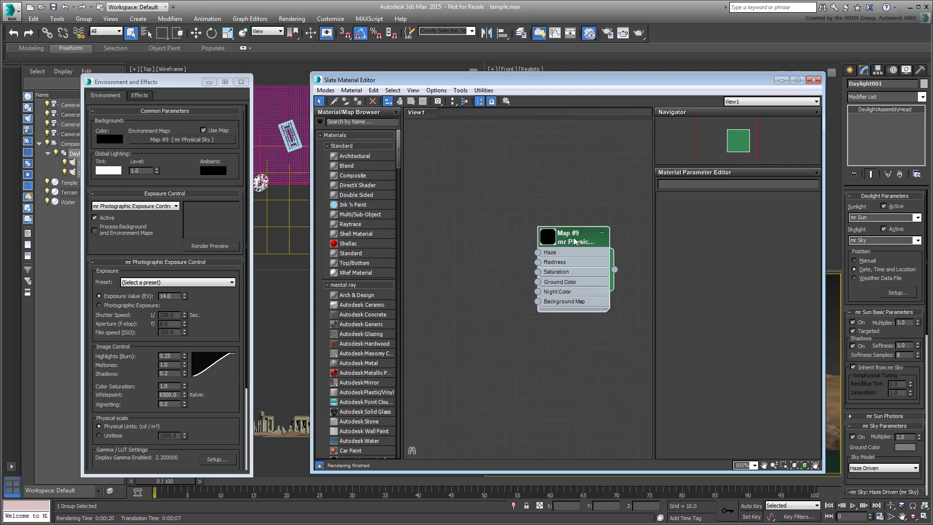
{"action": "double_click", "coordinate": [575, 240]}
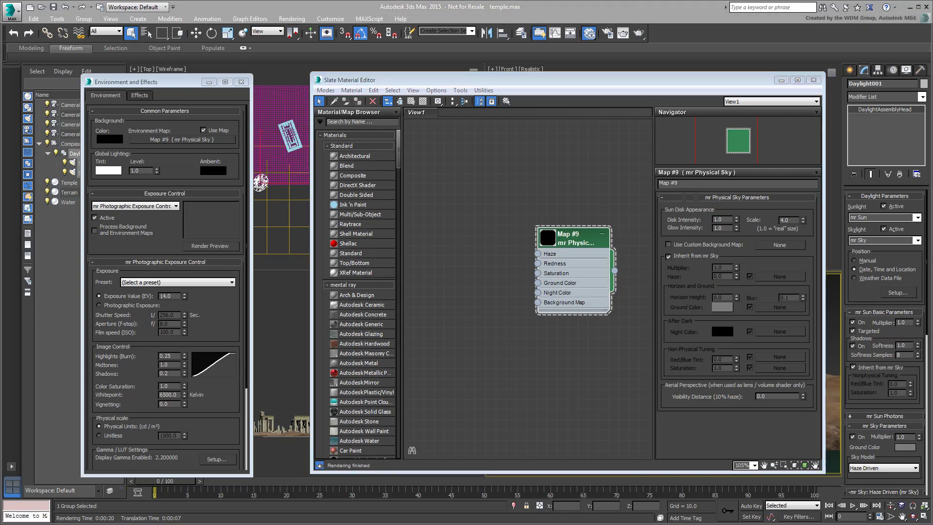
Add Sky02.jpg from the _Assets folder as a bitmap node and enlarge its preview
{"action": "key", "text": "alt+Tab"}
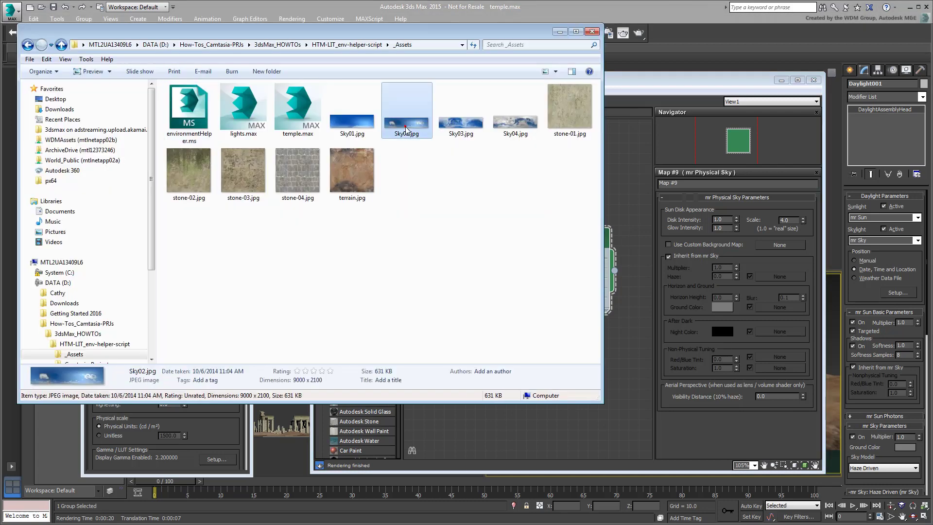
{"action": "mouse_move", "coordinate": [406, 128]}
{"action": "left_mouse_down"}
{"action": "mouse_move", "coordinate": [488, 368]}
{"action": "mouse_move", "coordinate": [547, 435]}
{"action": "mouse_move", "coordinate": [462, 256]}
{"action": "mouse_move", "coordinate": [473, 221]}
{"action": "left_mouse_up"}
{"action": "left_click", "coordinate": [560, 31]}
{"action": "double_click", "coordinate": [449, 248]}
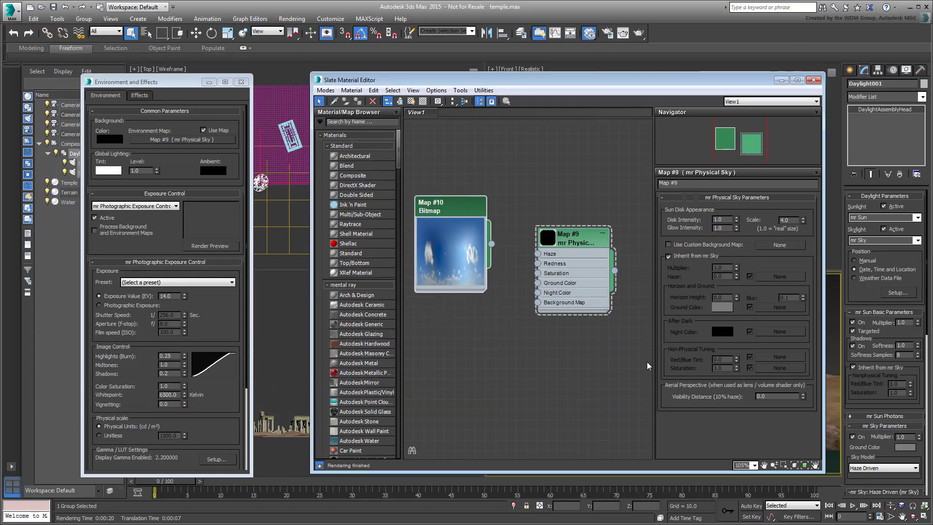
Turn off Inherit from mr Sky and wire Map #10 into Haze as an instance
{"action": "left_click", "coordinate": [669, 257]}
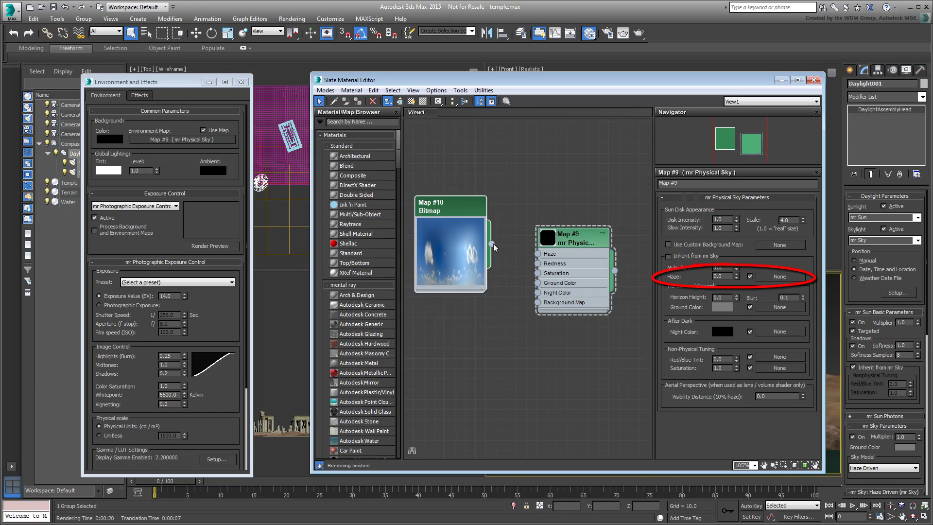
{"action": "left_click_drag", "start_coordinate": [492, 244], "coordinate": [780, 277]}
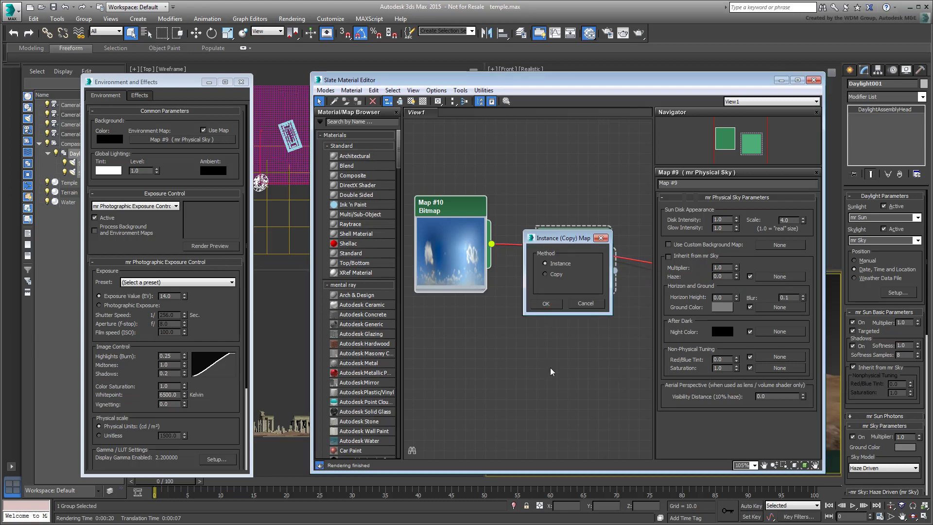
{"action": "key", "text": "Return"}
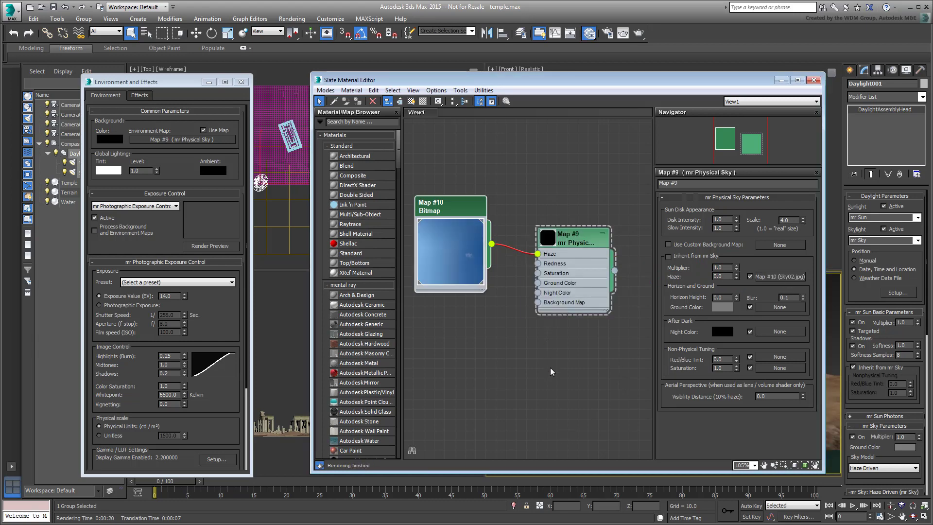
Set the sky bitmap to U tiling -1.0, V tiling 2.0, V offset 0.25 and render
{"action": "double_click", "coordinate": [449, 208]}
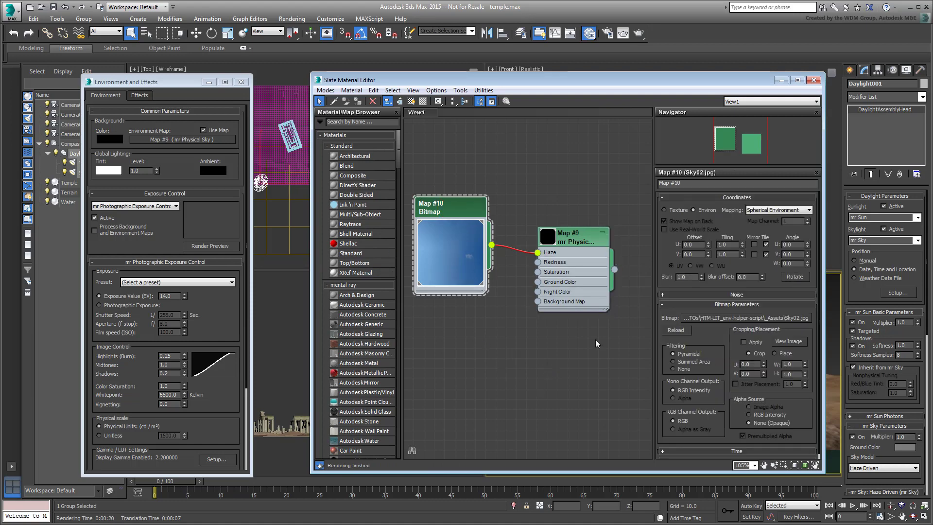
{"action": "type", "text": "-1.0"}
{"action": "key", "text": "Tab"}
{"action": "type", "text": "2"}
{"action": "key", "text": "Return"}
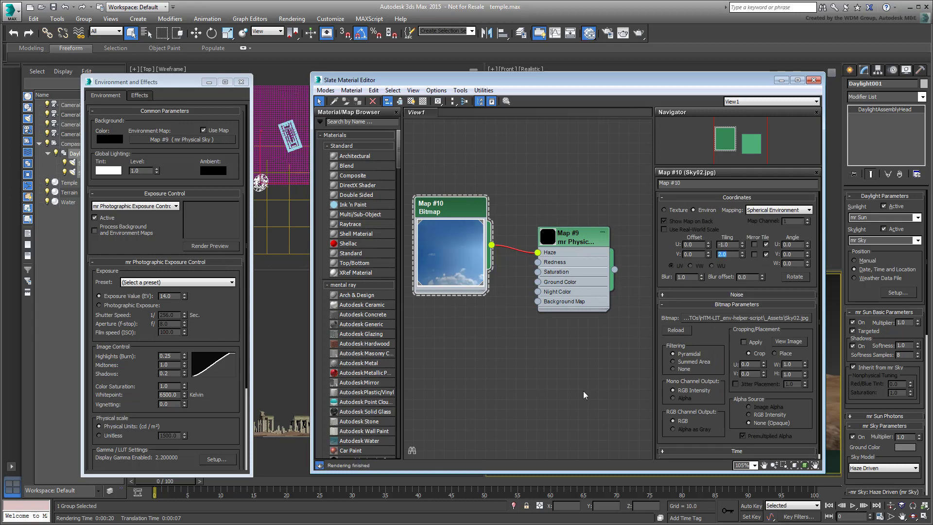
{"action": "type", "text": "0.25"}
{"action": "key", "text": "Return"}
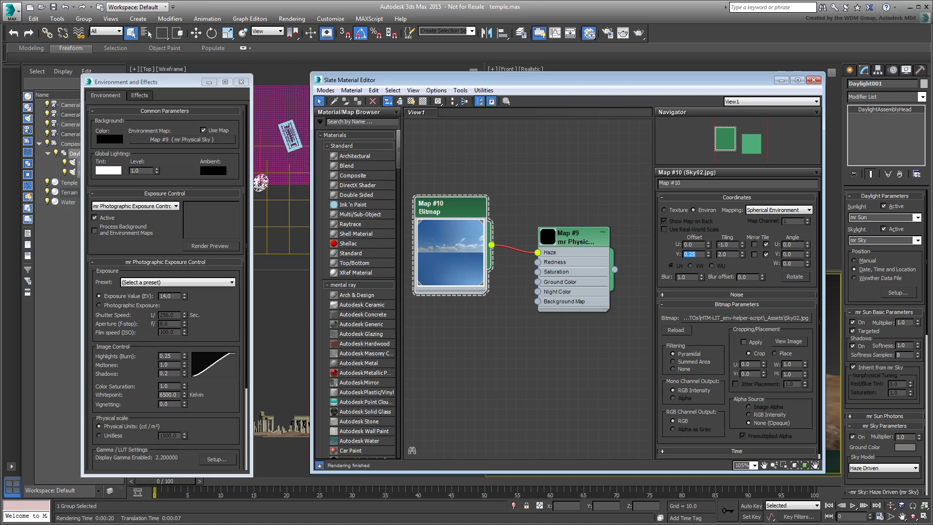
{"action": "left_click", "coordinate": [624, 32]}
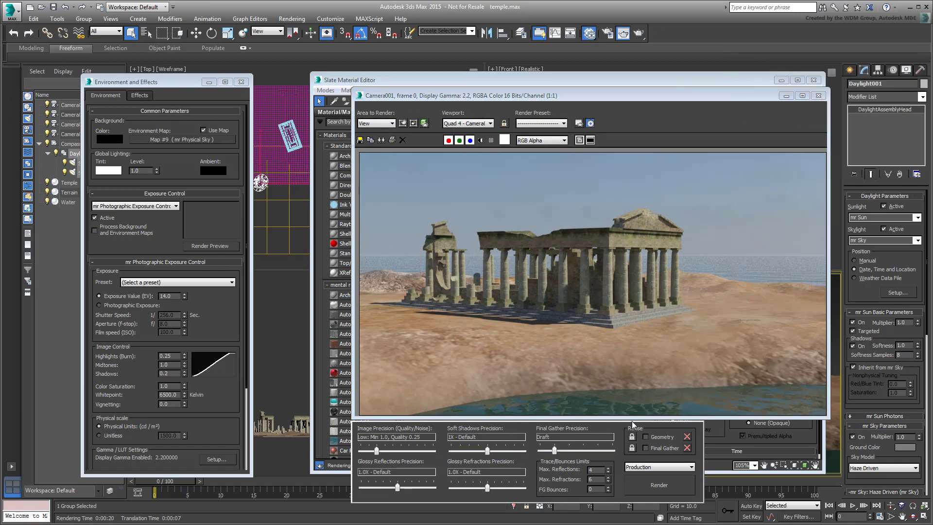
Set Map #10's Output Amount to 20 and render Camera001 under the brighter sky
{"action": "left_click", "coordinate": [819, 96]}
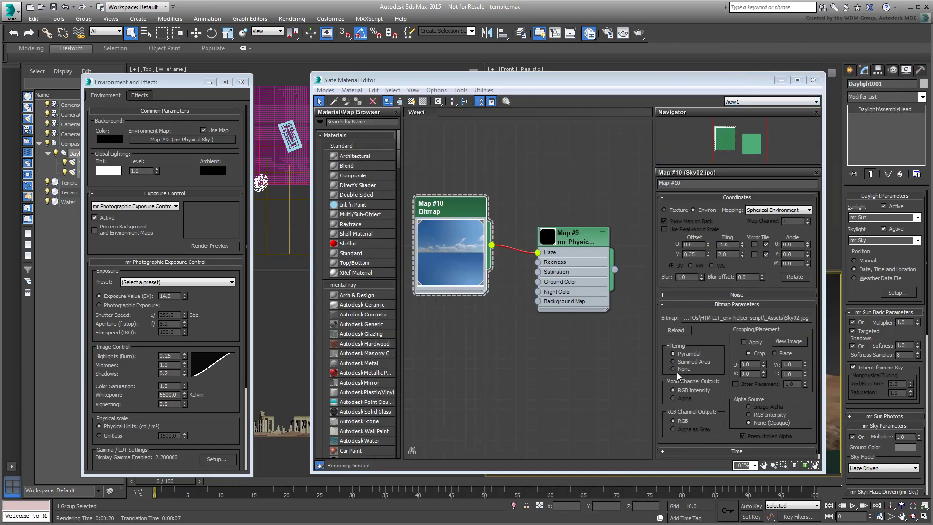
{"action": "scroll", "coordinate": [693, 413], "scroll_direction": "down", "scroll_amount": 1}
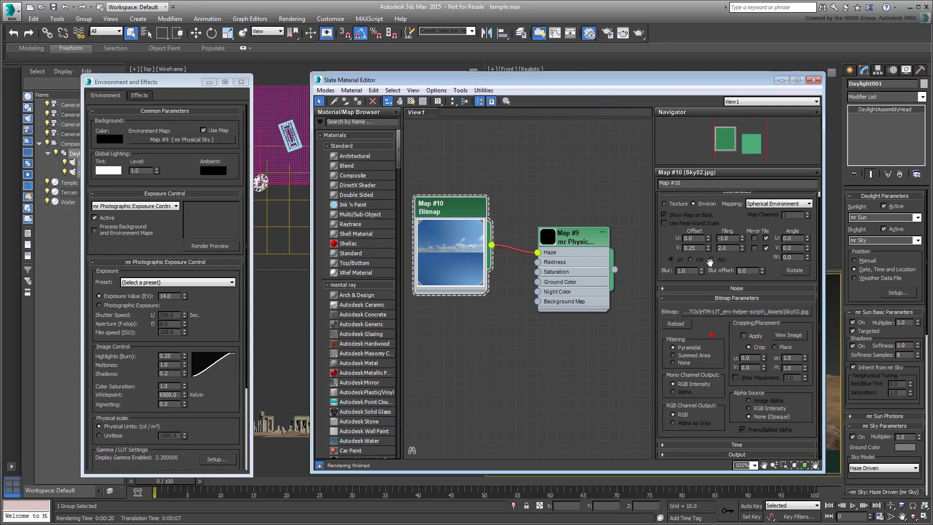
{"action": "left_click", "coordinate": [701, 454]}
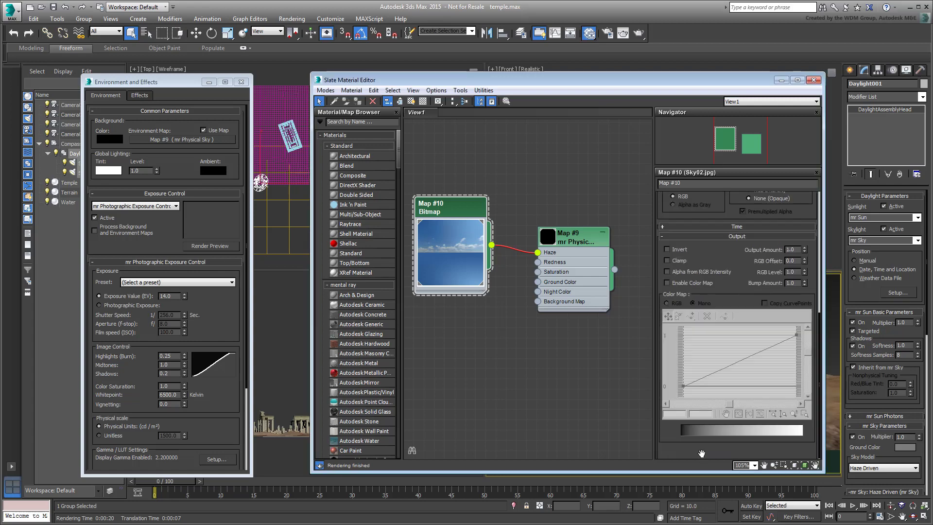
{"action": "double_click", "coordinate": [797, 250]}
{"action": "type", "text": "20"}
{"action": "key", "text": "Return"}
{"action": "left_click", "coordinate": [639, 32]}
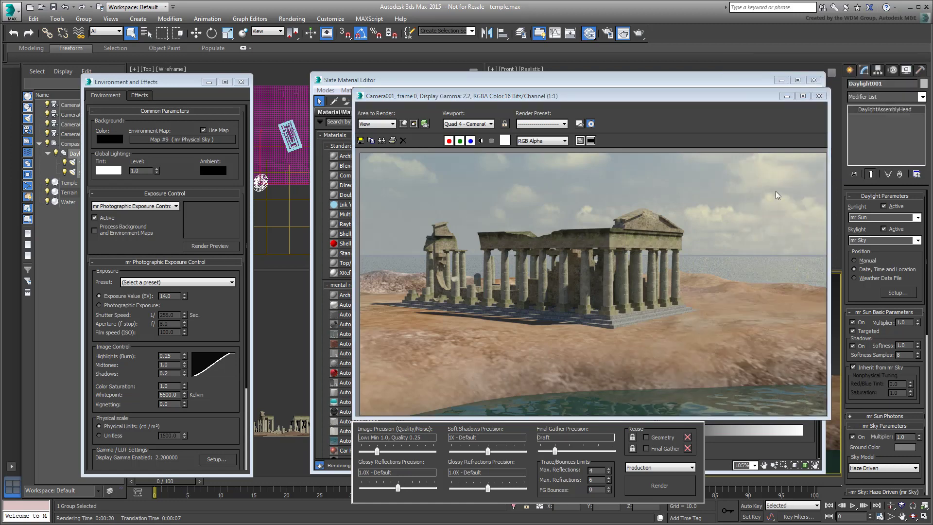
Change Daylight001's hour to 22 in the Motion panel and render the near-black night scene
{"action": "left_click", "coordinate": [819, 96]}
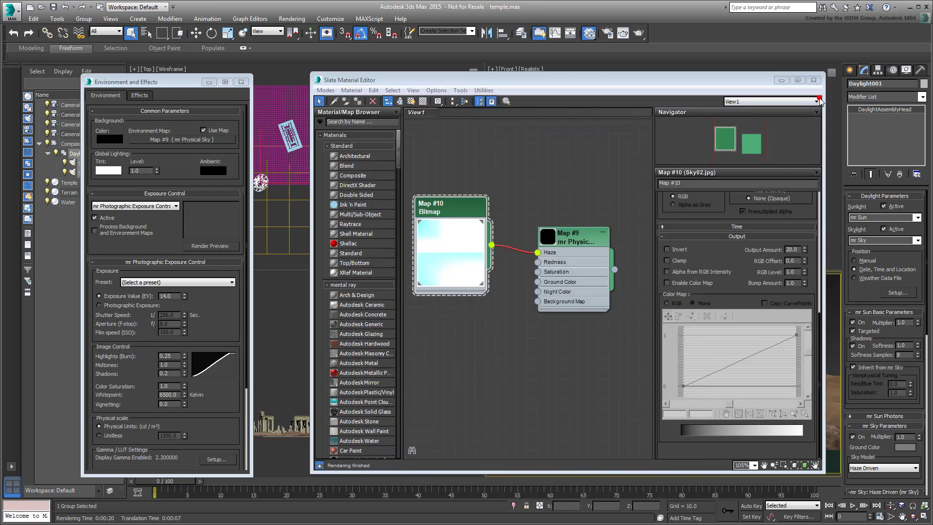
{"action": "left_click", "coordinate": [893, 71]}
{"action": "left_click", "coordinate": [864, 71]}
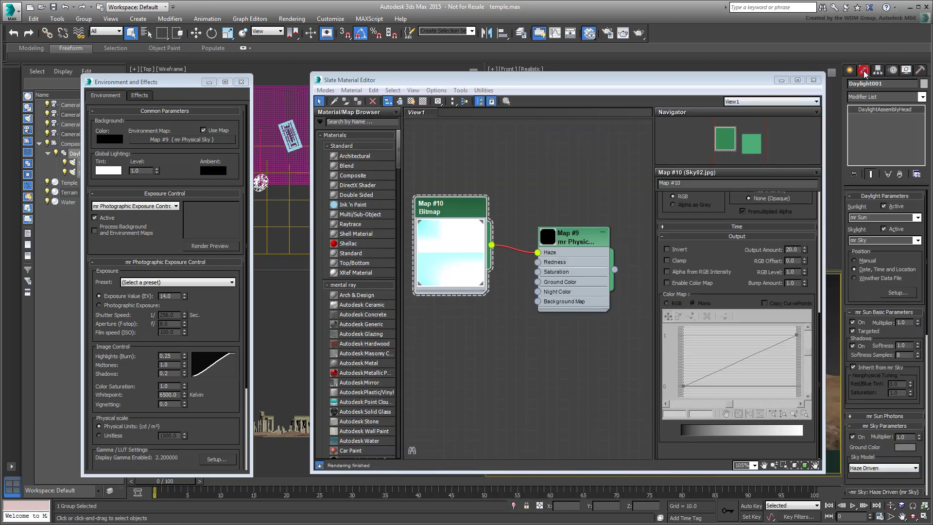
{"action": "left_click", "coordinate": [186, 83]}
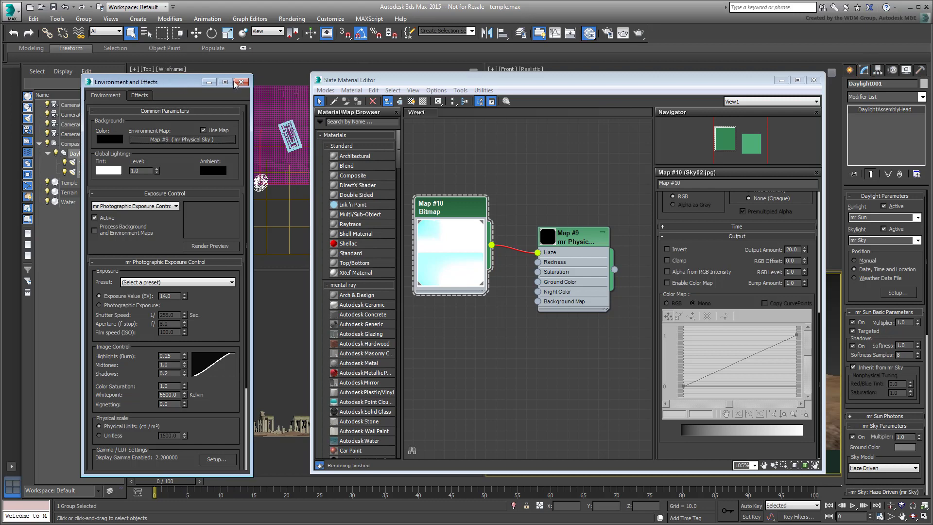
{"action": "left_click", "coordinate": [462, 80]}
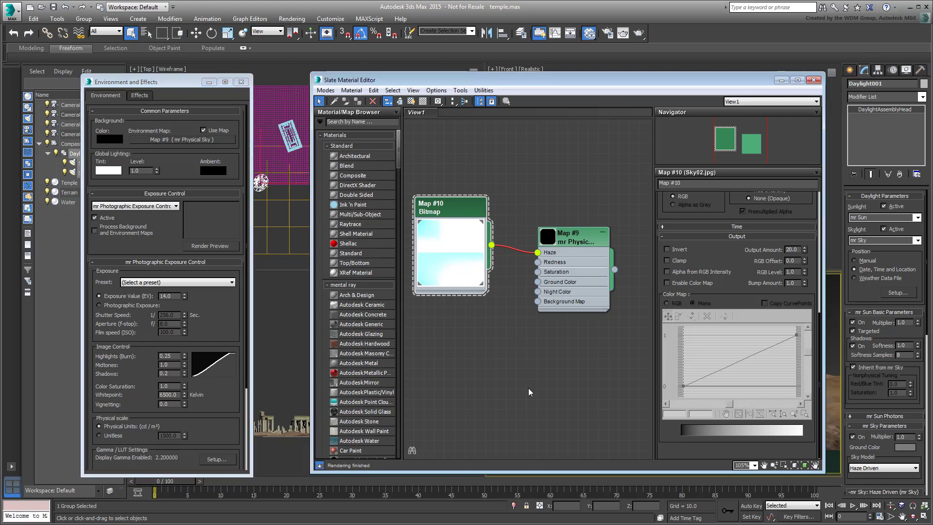
{"action": "left_click", "coordinate": [895, 70]}
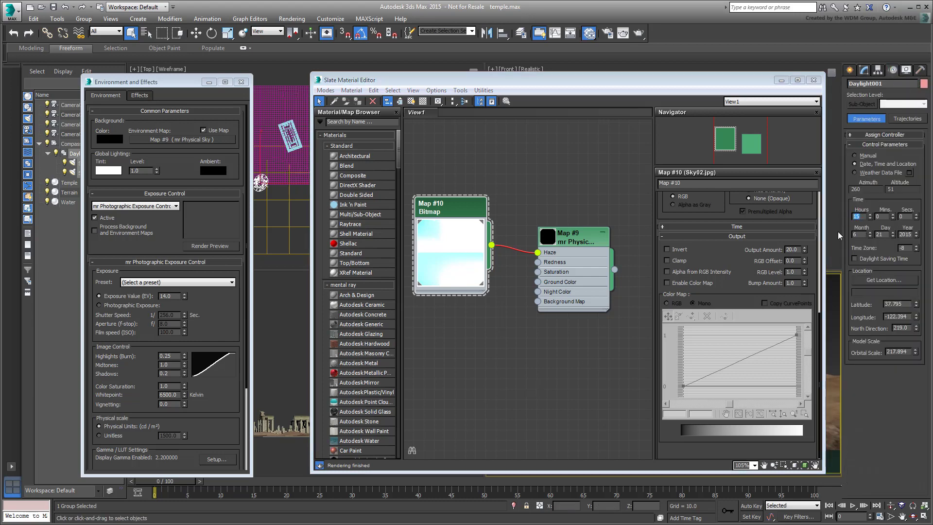
{"action": "type", "text": "22"}
{"action": "key", "text": "Return"}
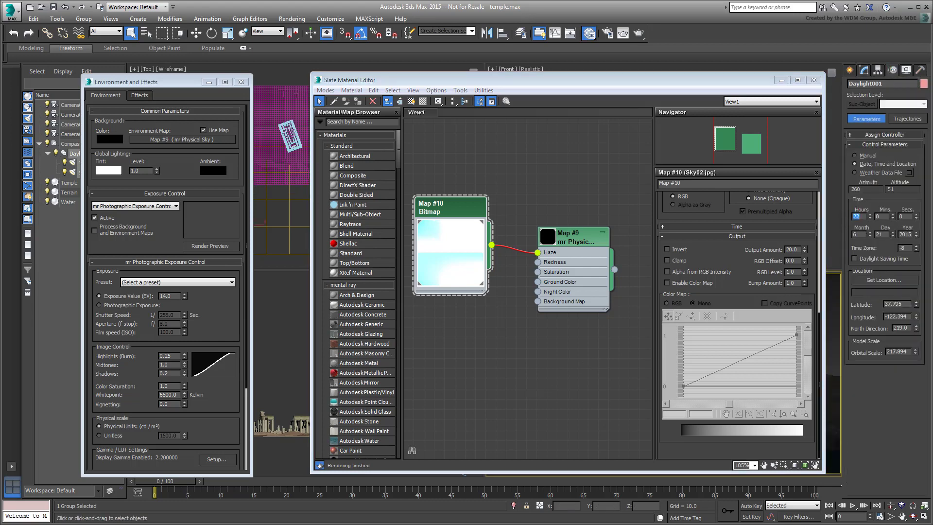
{"action": "left_click", "coordinate": [640, 33]}
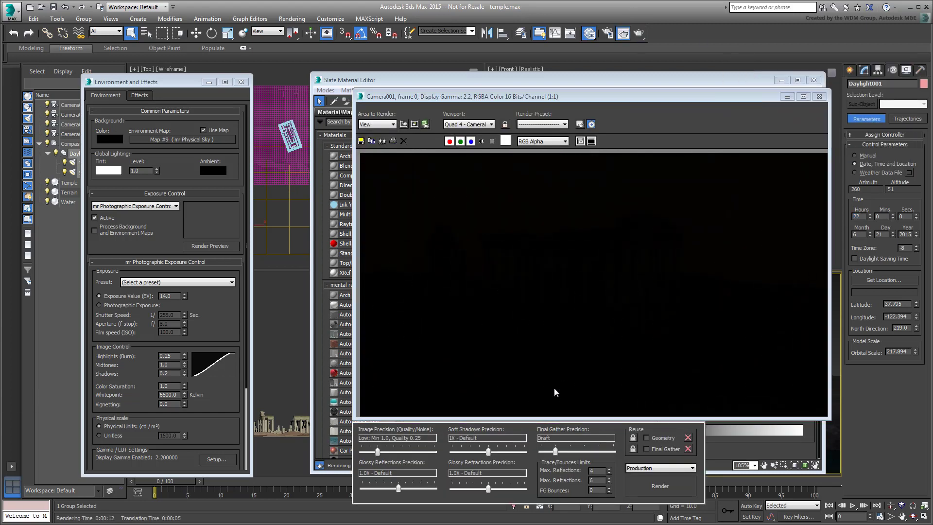
Set the exposure value to 5.5 and re-render so the night temple shows
{"action": "double_click", "coordinate": [176, 296]}
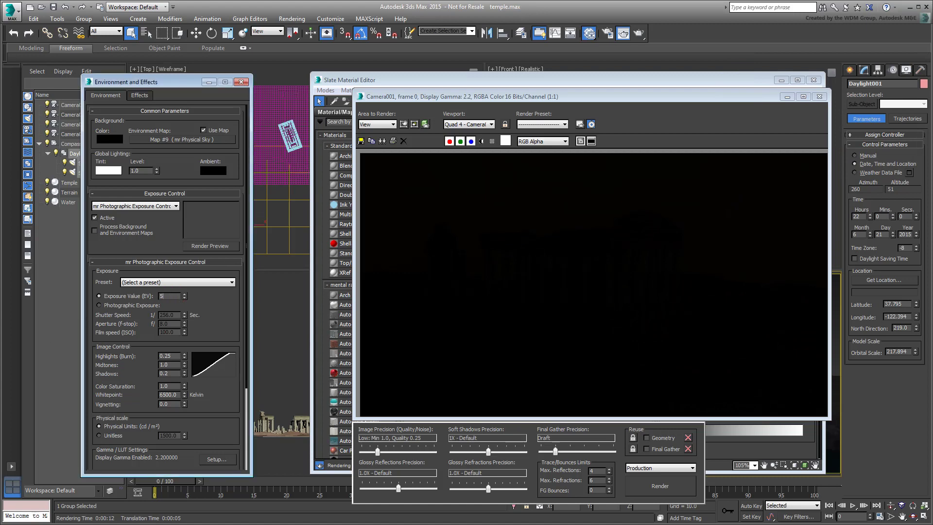
{"action": "type", "text": "5.5"}
{"action": "key", "text": "Return"}
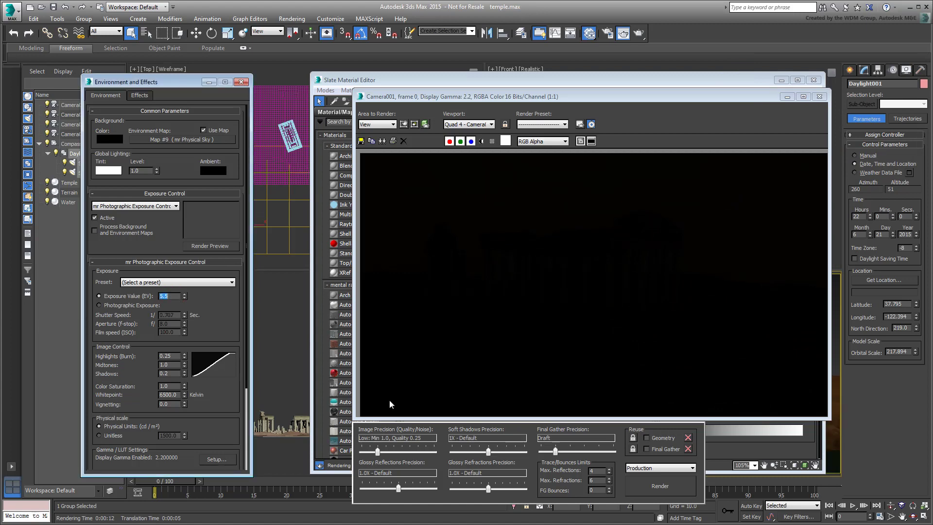
{"action": "left_click", "coordinate": [670, 485]}
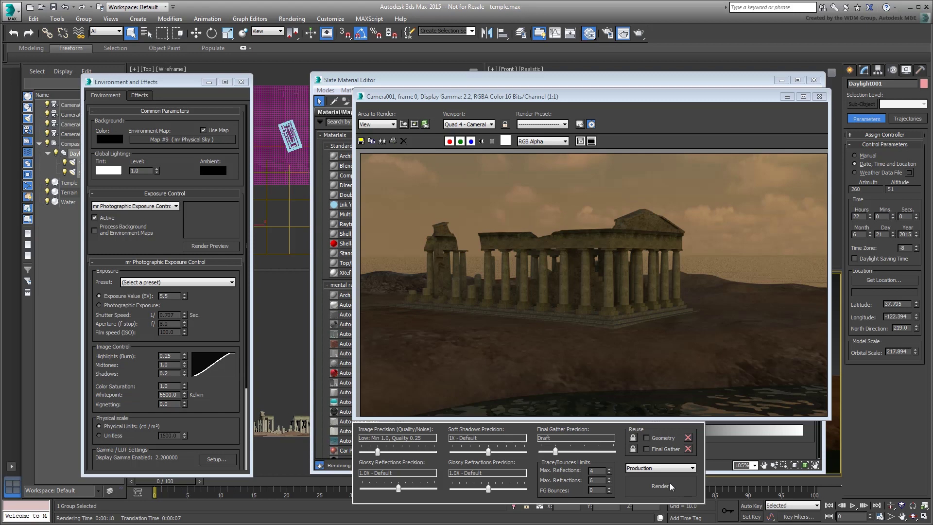
Close the render and material editor windows, move Environment settings aside, and pan the top view to the temple
{"action": "left_click", "coordinate": [822, 99]}
{"action": "left_click", "coordinate": [815, 80]}
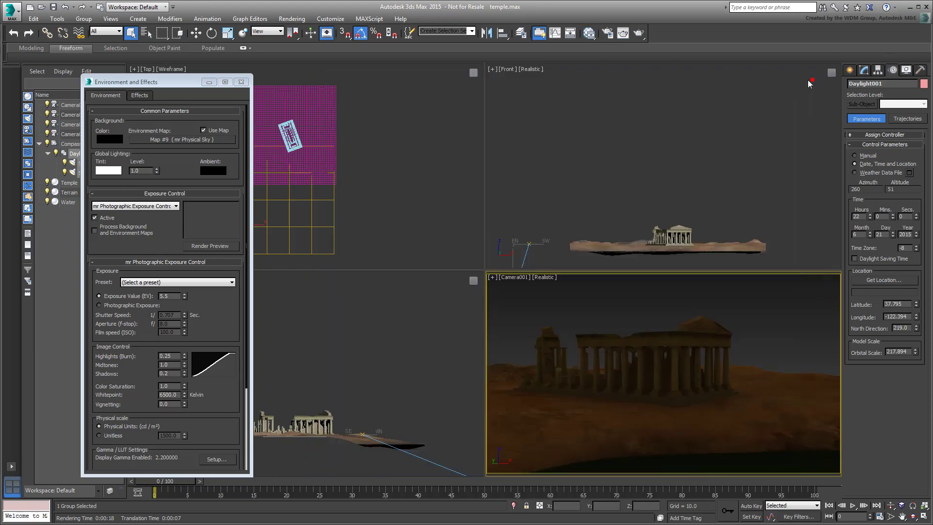
{"action": "left_click_drag", "start_coordinate": [165, 81], "coordinate": [146, 88]}
{"action": "scroll", "coordinate": [342, 147], "scroll_direction": "up", "scroll_amount": 5}
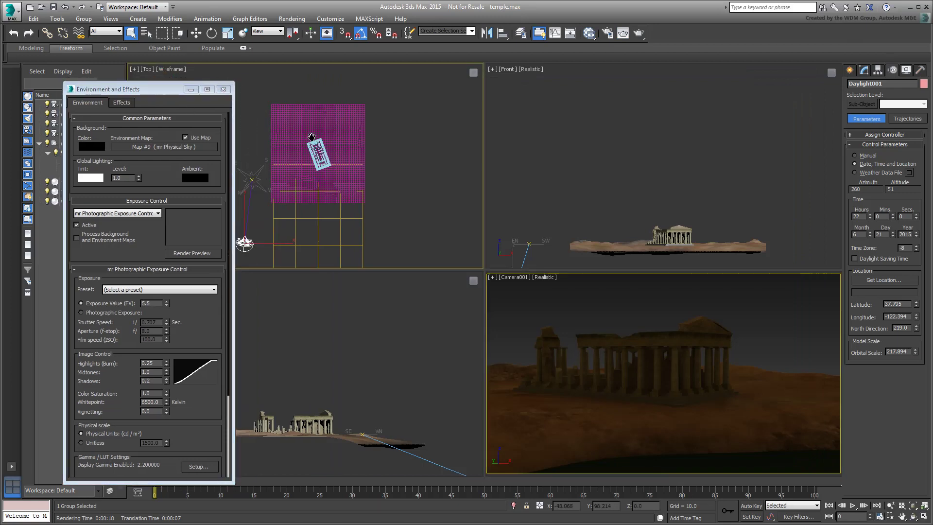
{"action": "middle_click_drag", "start_coordinate": [342, 146], "coordinate": [321, 88]}
Place a free photometric light at the temple's lower-left corner using the Street 400W Lamp template
{"action": "left_click", "coordinate": [850, 71]}
{"action": "left_click", "coordinate": [878, 84]}
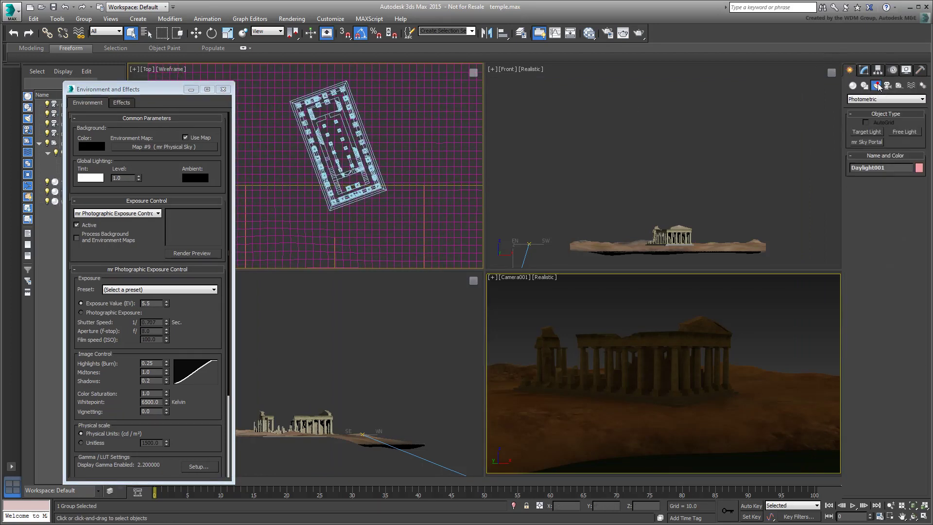
{"action": "left_click", "coordinate": [900, 132]}
{"action": "scroll", "coordinate": [342, 201], "scroll_direction": "up", "scroll_amount": 5}
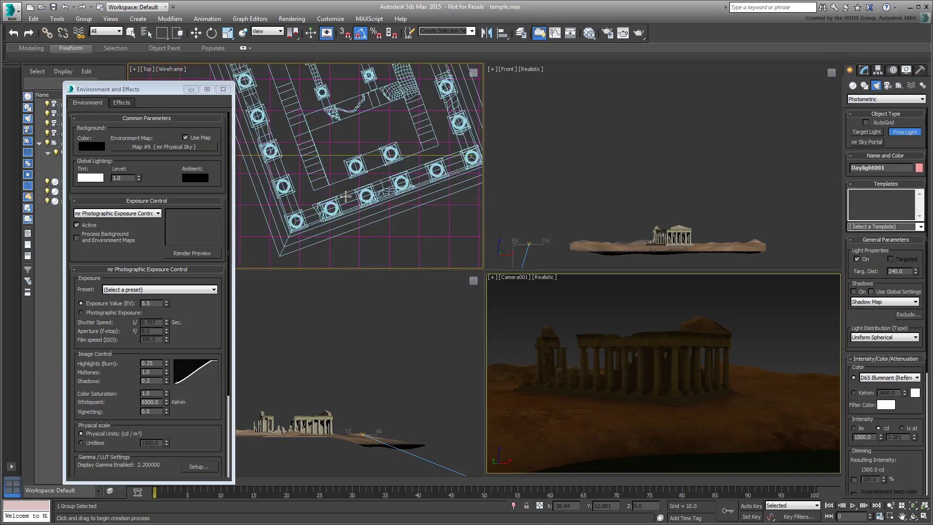
{"action": "left_click", "coordinate": [337, 222]}
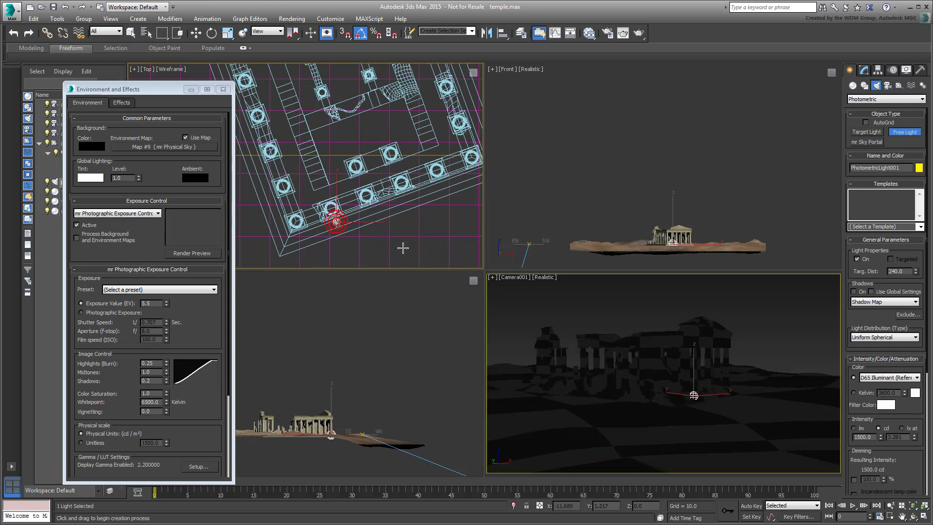
{"action": "left_click", "coordinate": [920, 227]}
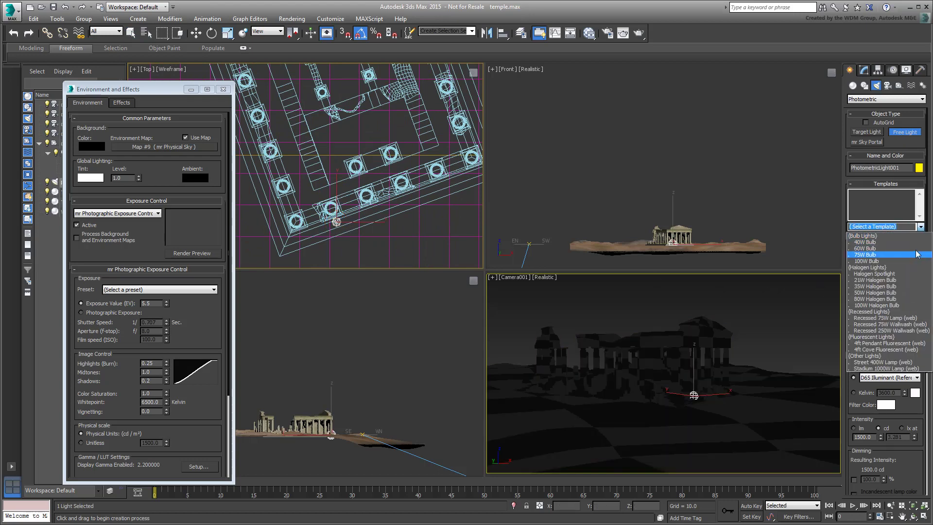
{"action": "left_click", "coordinate": [895, 363]}
{"action": "scroll", "coordinate": [339, 223], "scroll_direction": "up", "scroll_amount": 3}
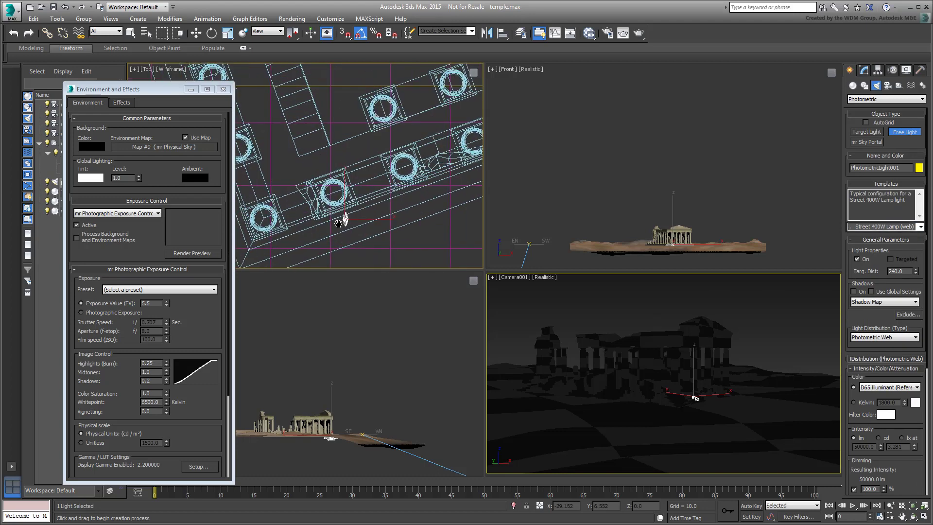
{"action": "scroll", "coordinate": [338, 223], "scroll_direction": "up", "scroll_amount": 2}
Rotate the light -70° on Z and raise it to Z 20.627
{"action": "right_click", "coordinate": [343, 214]}
{"action": "right_click", "coordinate": [355, 216]}
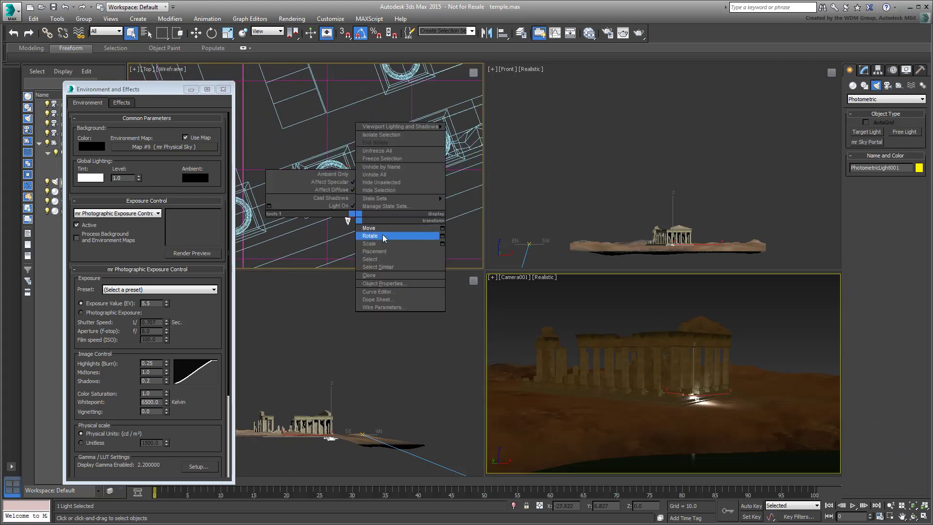
{"action": "left_click", "coordinate": [384, 238]}
{"action": "left_click_drag", "start_coordinate": [382, 202], "coordinate": [376, 223]}
{"action": "right_click", "coordinate": [694, 375]}
{"action": "left_click", "coordinate": [737, 386]}
{"action": "left_click_drag", "start_coordinate": [695, 367], "coordinate": [698, 309]}
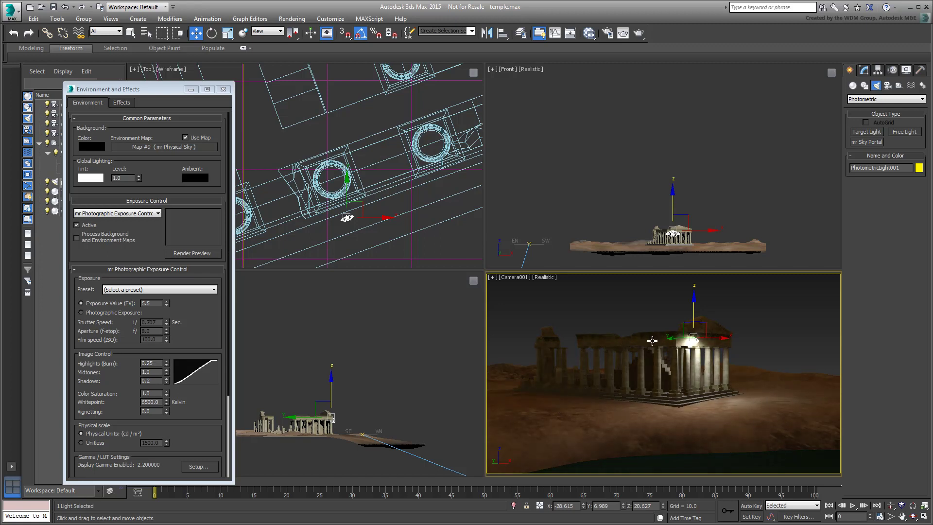
Delete the test light, merge PhotometricLight001–007 from lights.max, deselect them, and render Camera001
{"action": "key", "text": "Delete"}
{"action": "left_click", "coordinate": [15, 15]}
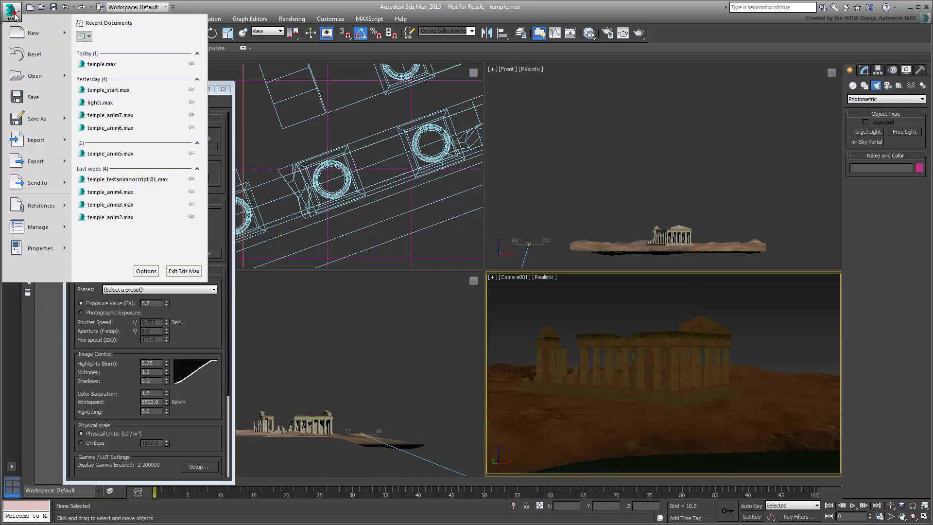
{"action": "mouse_move", "coordinate": [66, 142]}
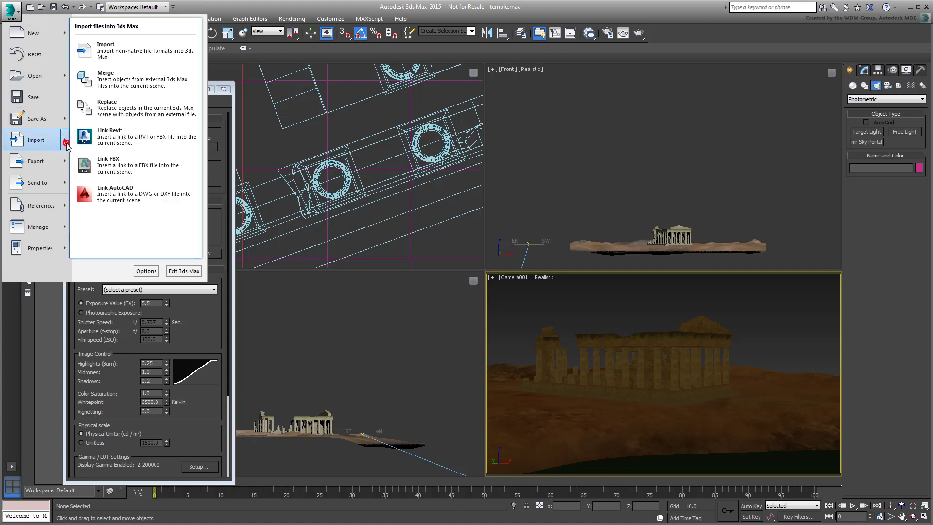
{"action": "left_click", "coordinate": [112, 80]}
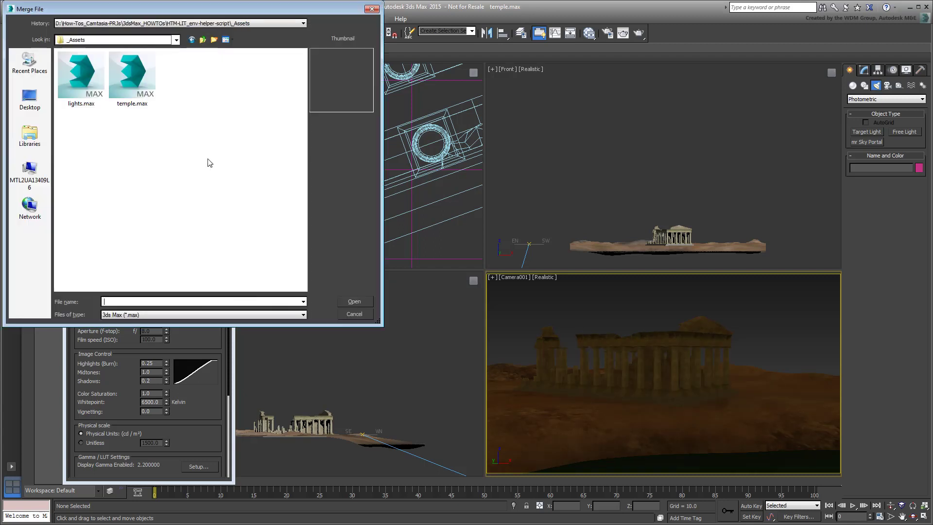
{"action": "left_click", "coordinate": [81, 83]}
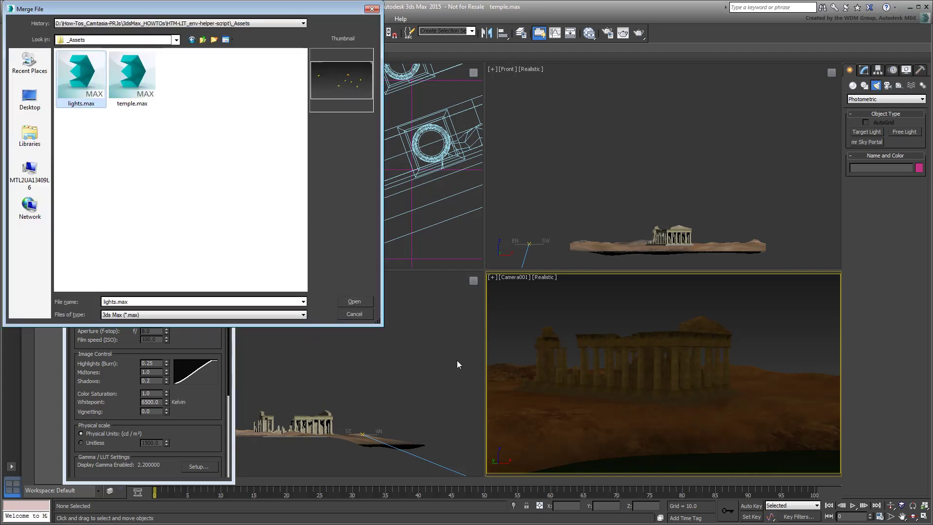
{"action": "left_click", "coordinate": [355, 302]}
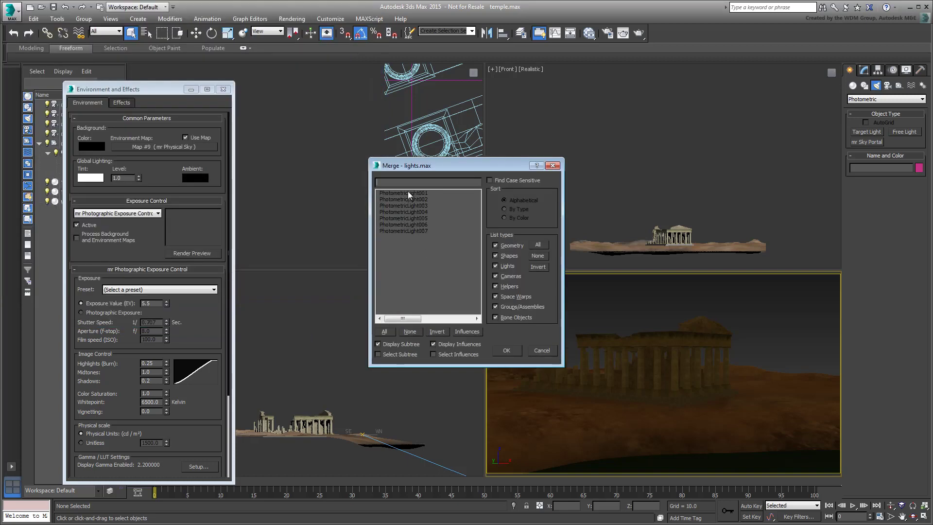
{"action": "left_click_drag", "start_coordinate": [408, 192], "coordinate": [416, 238]}
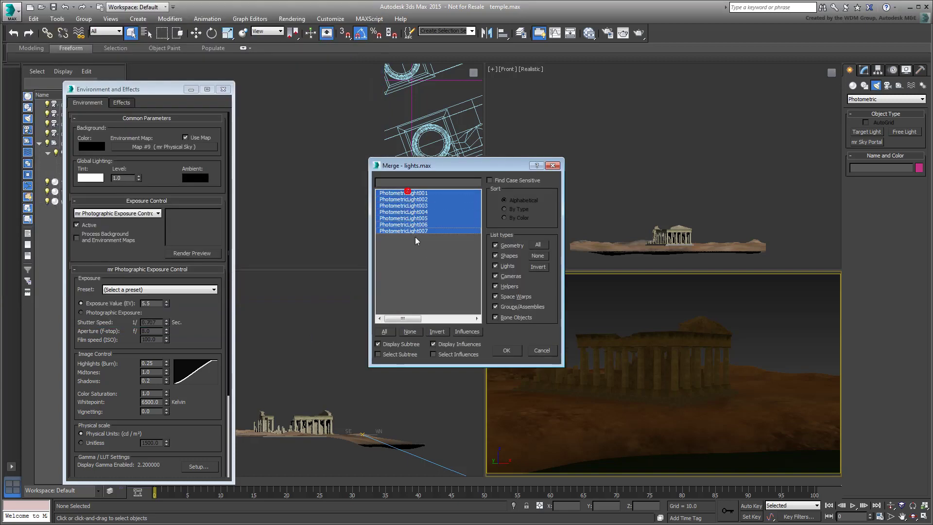
{"action": "left_click", "coordinate": [506, 350]}
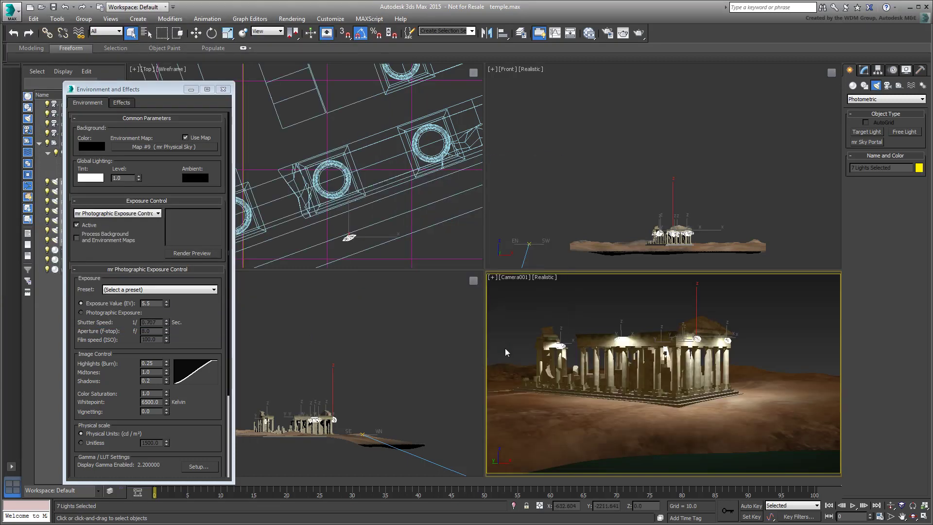
{"action": "left_click", "coordinate": [596, 306]}
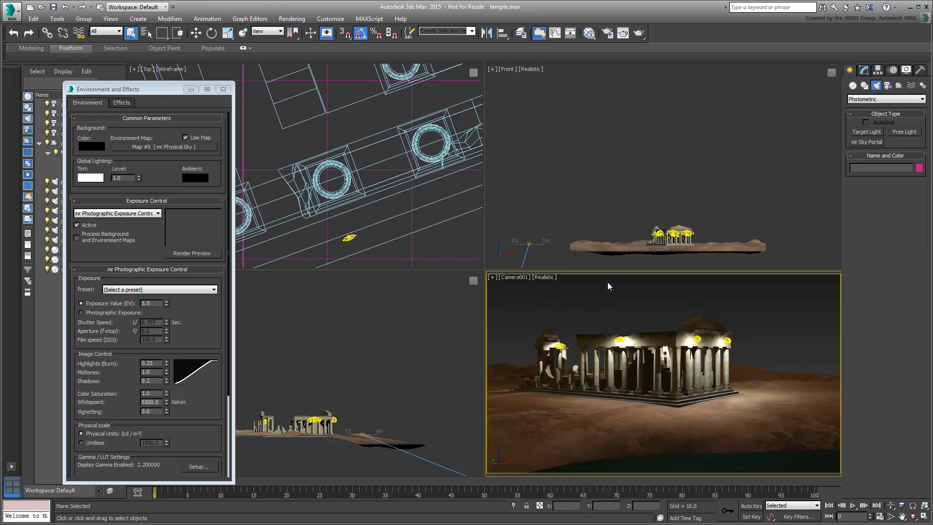
{"action": "left_click", "coordinate": [638, 33]}
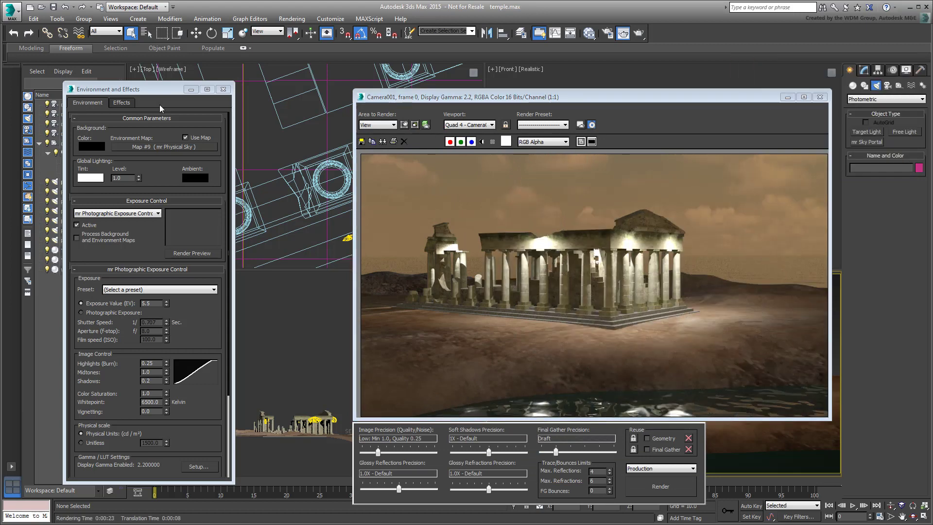
Set the exposure value to 12 and render the temple
{"action": "left_click_drag", "start_coordinate": [130, 91], "coordinate": [196, 91]}
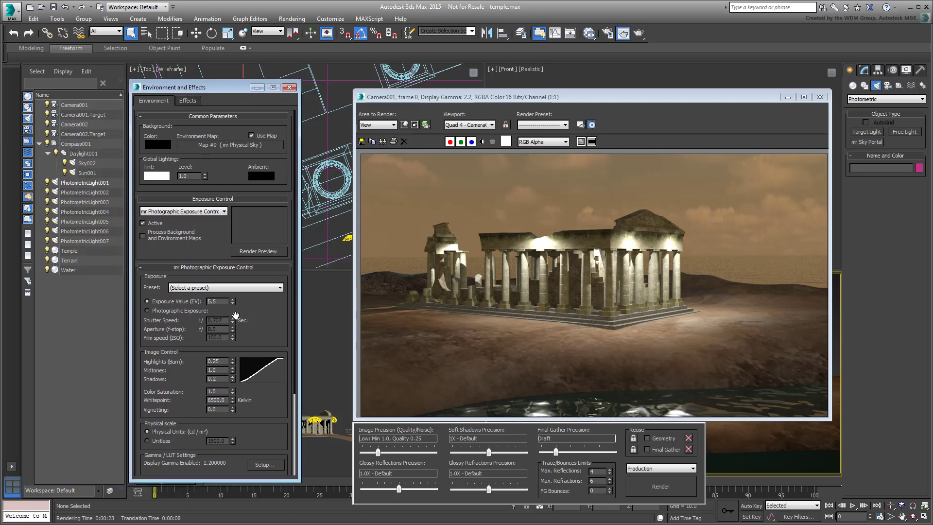
{"action": "double_click", "coordinate": [224, 302]}
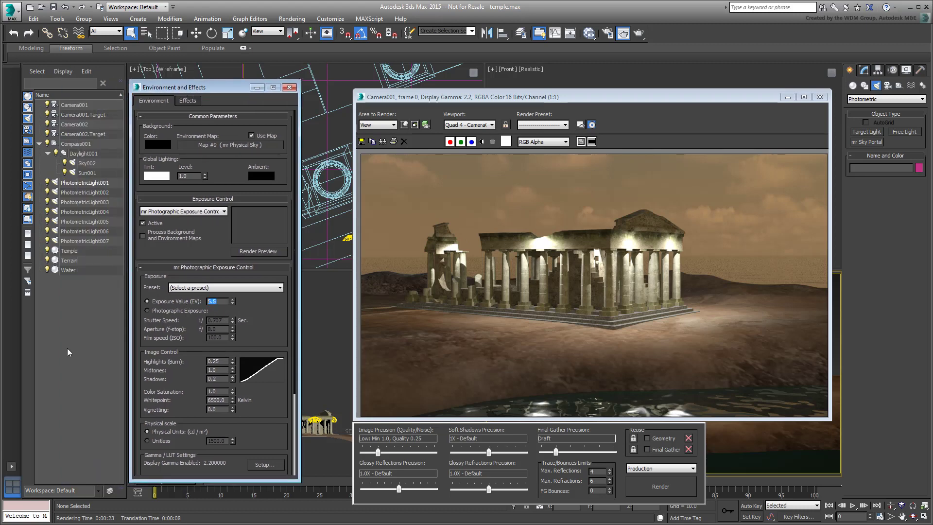
{"action": "type", "text": "12"}
{"action": "key", "text": "Return"}
{"action": "left_click", "coordinate": [654, 485]}
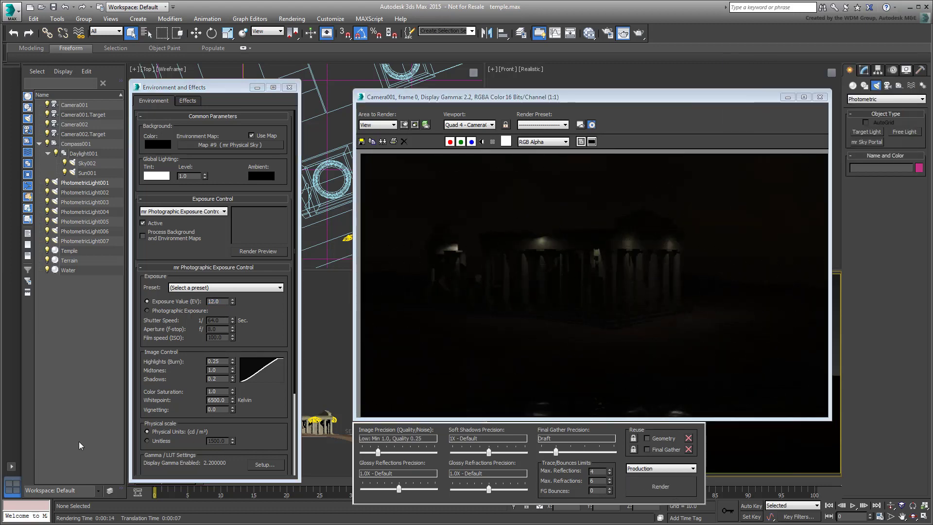
Set the exposure value back to 5.5 and render again
{"action": "double_click", "coordinate": [209, 301]}
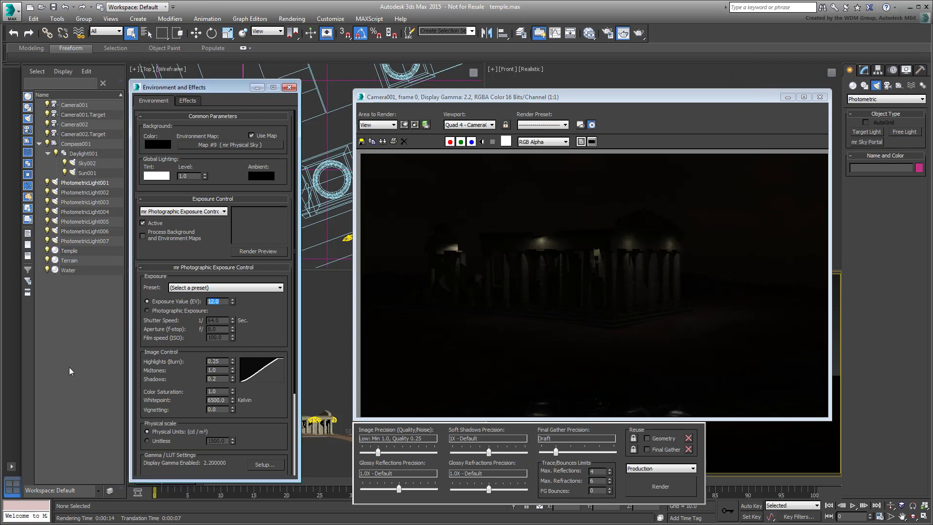
{"action": "type", "text": "5.5"}
{"action": "key", "text": "Return"}
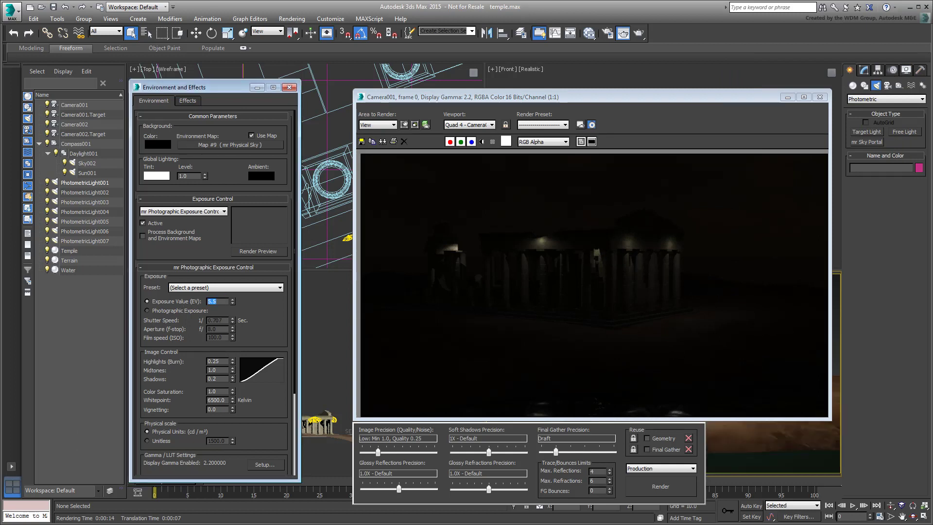
{"action": "left_click", "coordinate": [666, 492]}
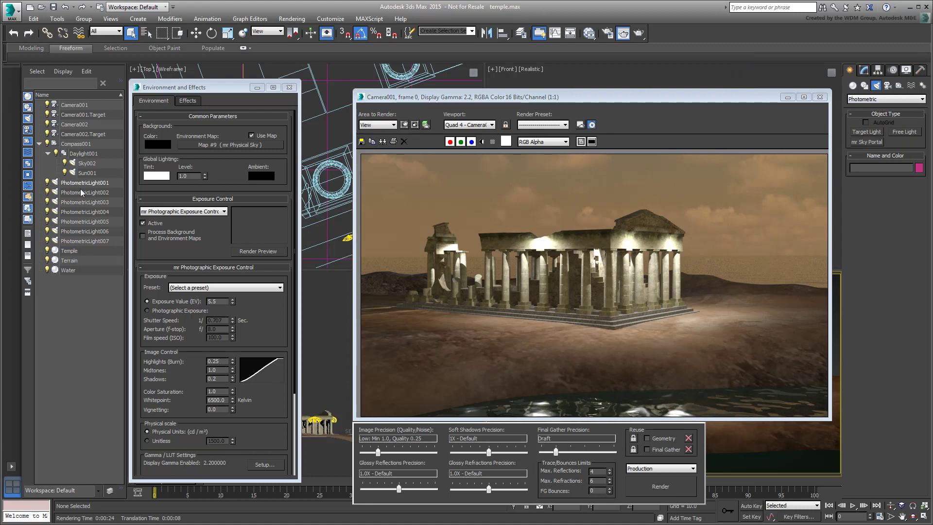
Select Daylight001, set its mr Sky multiplier to 0.2, and render
{"action": "left_click", "coordinate": [82, 154]}
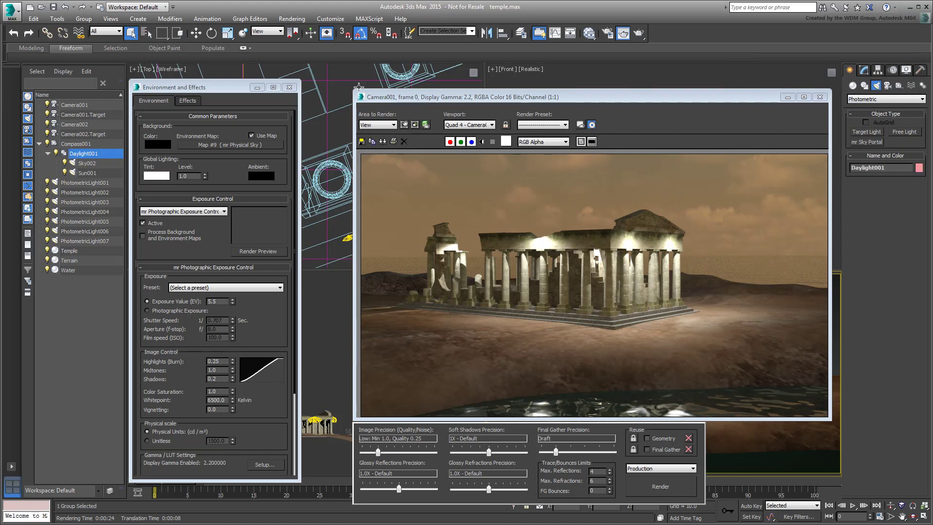
{"action": "left_click", "coordinate": [865, 72]}
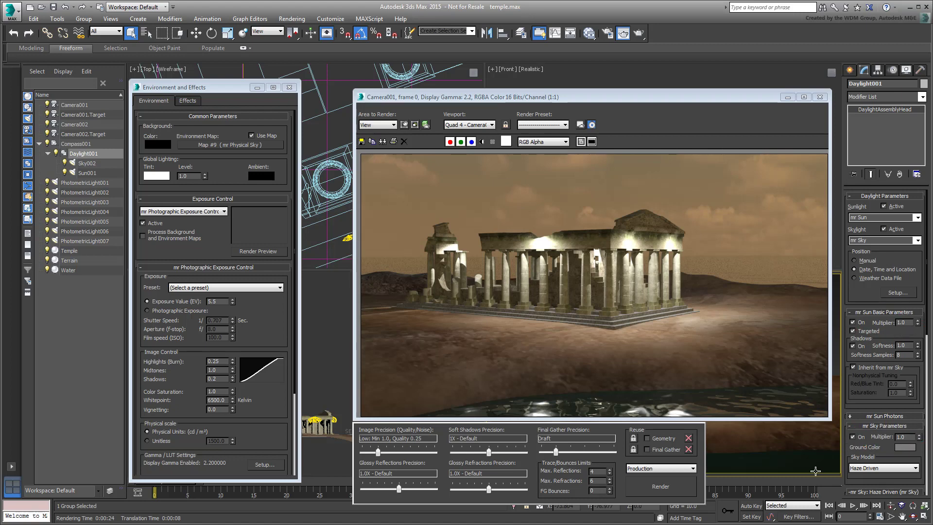
{"action": "double_click", "coordinate": [914, 437]}
{"action": "type", "text": "0.2"}
{"action": "key", "text": "Return"}
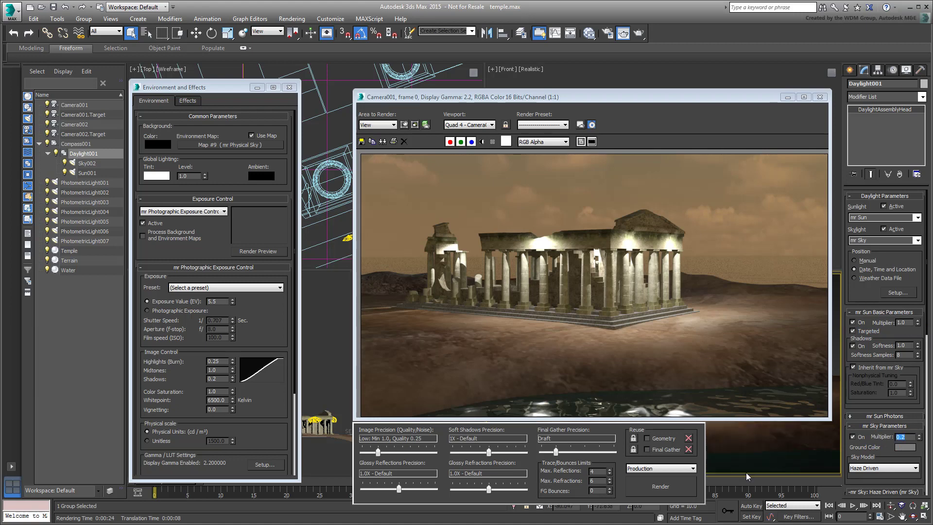
{"action": "left_click", "coordinate": [665, 490]}
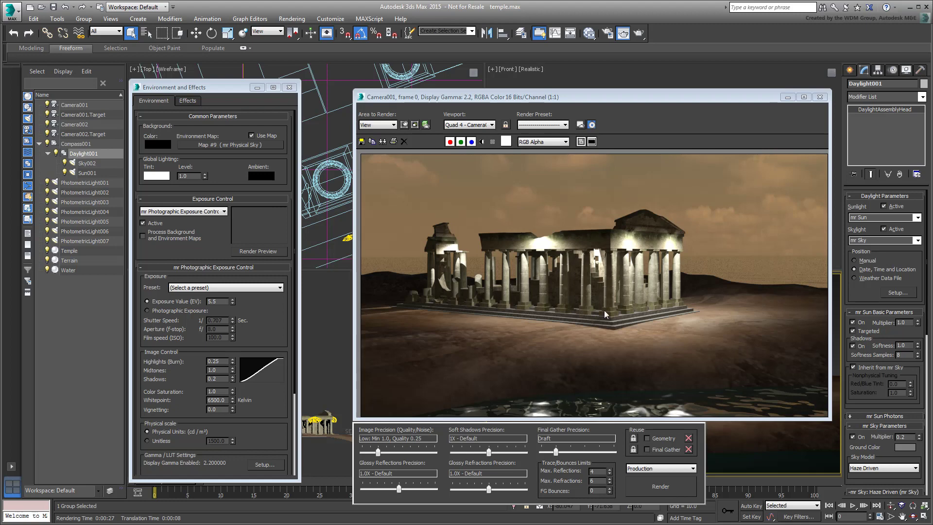
Set the mr Physical Sky map multiplier to 0.1 and render the camera view
{"action": "left_click", "coordinate": [588, 32]}
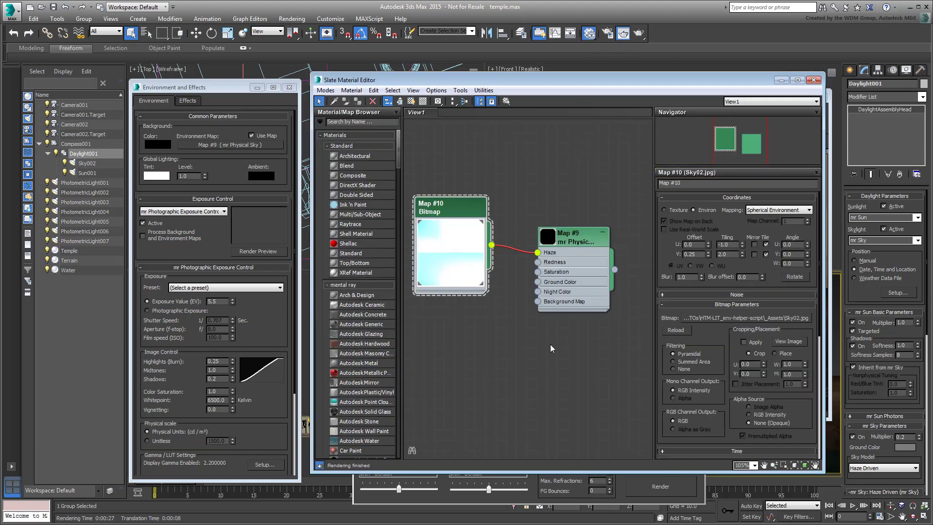
{"action": "left_click", "coordinate": [582, 240]}
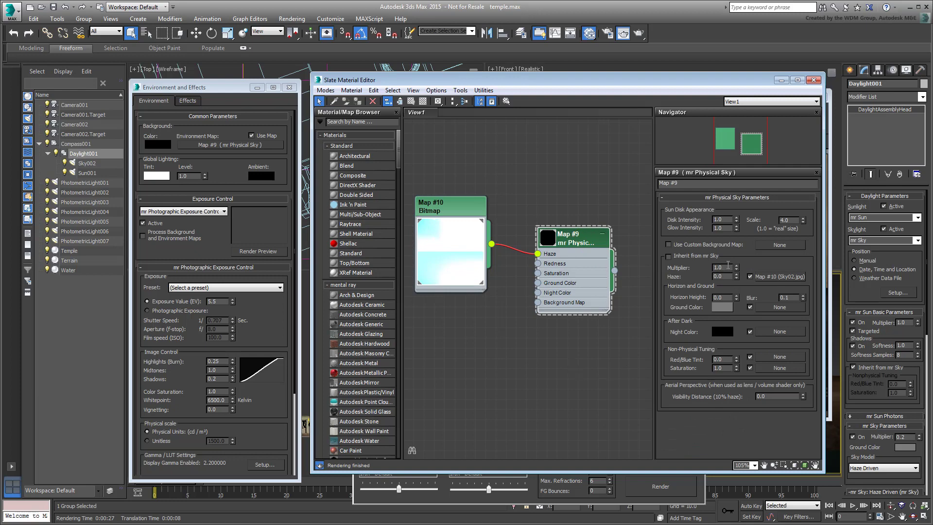
{"action": "type", "text": "0.1"}
{"action": "key", "text": "Return"}
{"action": "left_click", "coordinate": [639, 34]}
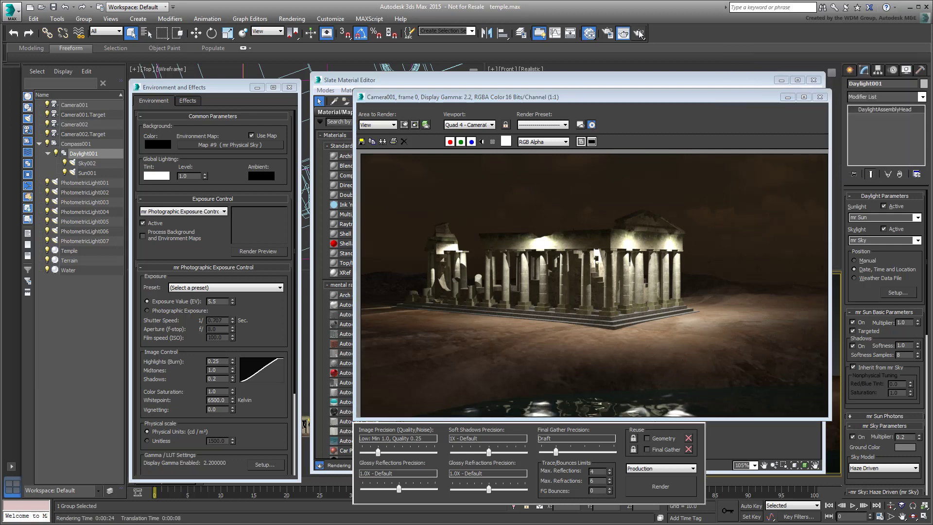
Give the sky Red/Blue Tint -0.5 and Saturation 0.3, render, then close the open windows
{"action": "left_click_drag", "start_coordinate": [712, 97], "coordinate": [589, 82]}
{"action": "left_click", "coordinate": [633, 459]}
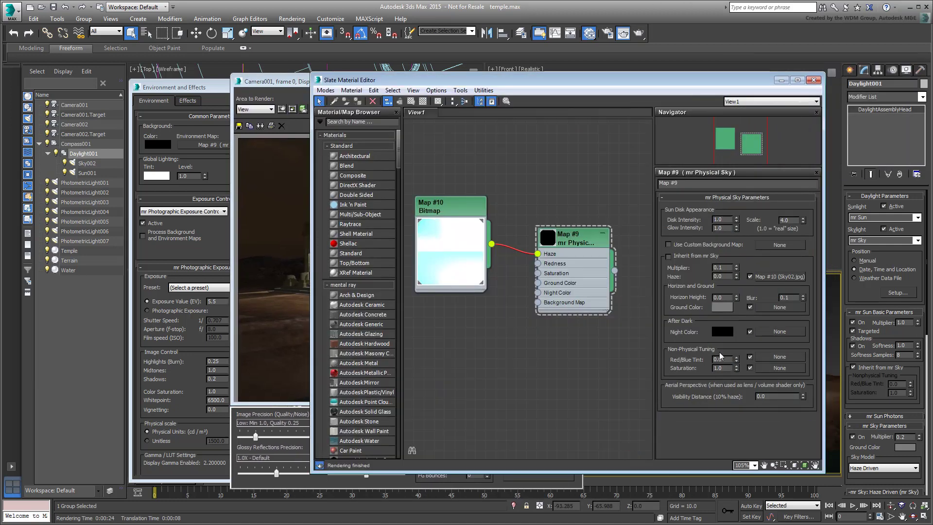
{"action": "left_click", "coordinate": [724, 359]}
{"action": "type", "text": "-0.5"}
{"action": "key", "text": "Return"}
{"action": "left_click", "coordinate": [723, 368]}
{"action": "type", "text": ".3"}
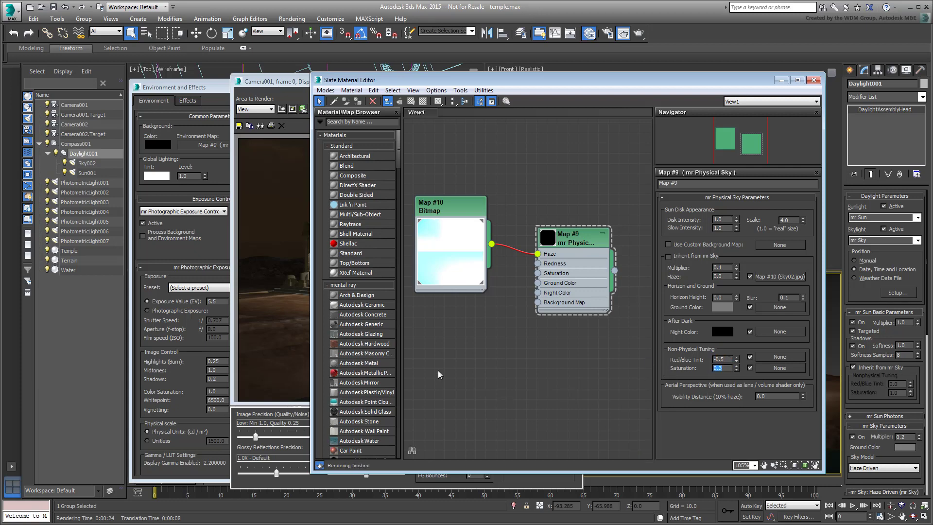
{"action": "left_click", "coordinate": [268, 82]}
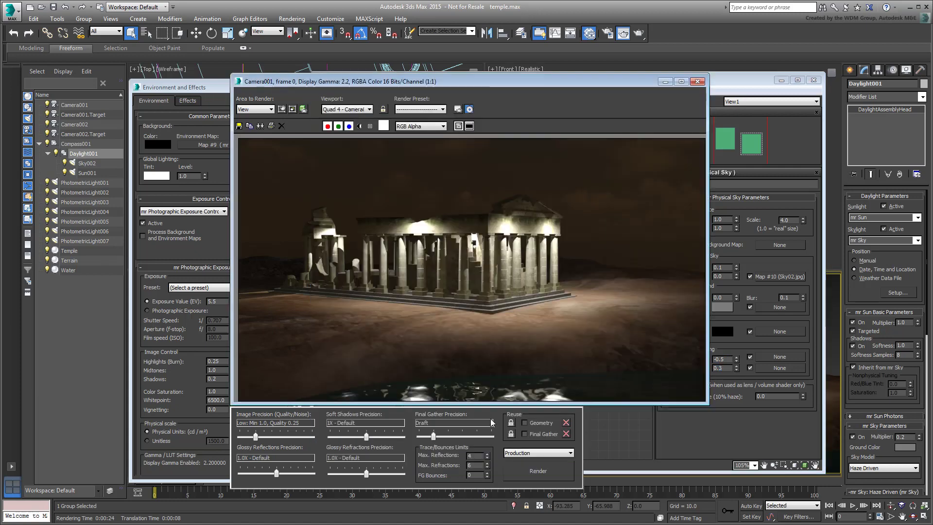
{"action": "left_click", "coordinate": [538, 473]}
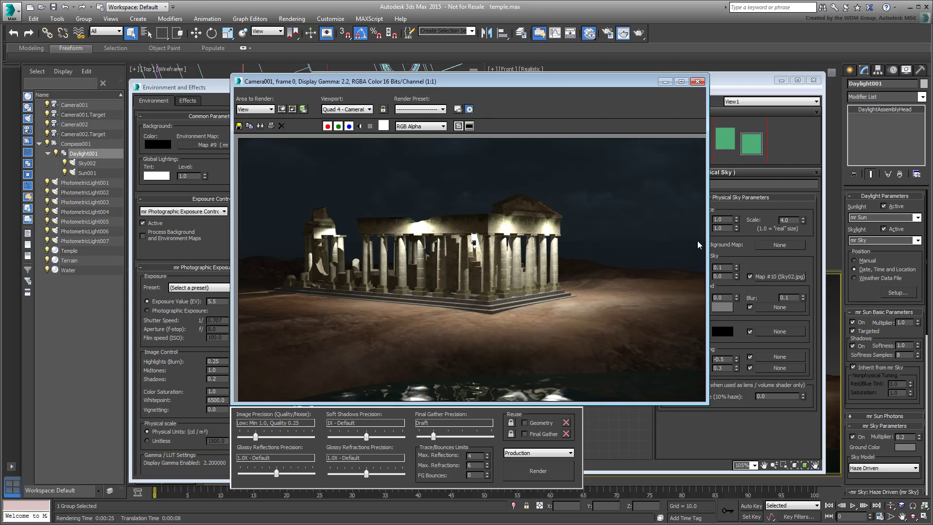
{"action": "left_click", "coordinate": [698, 81]}
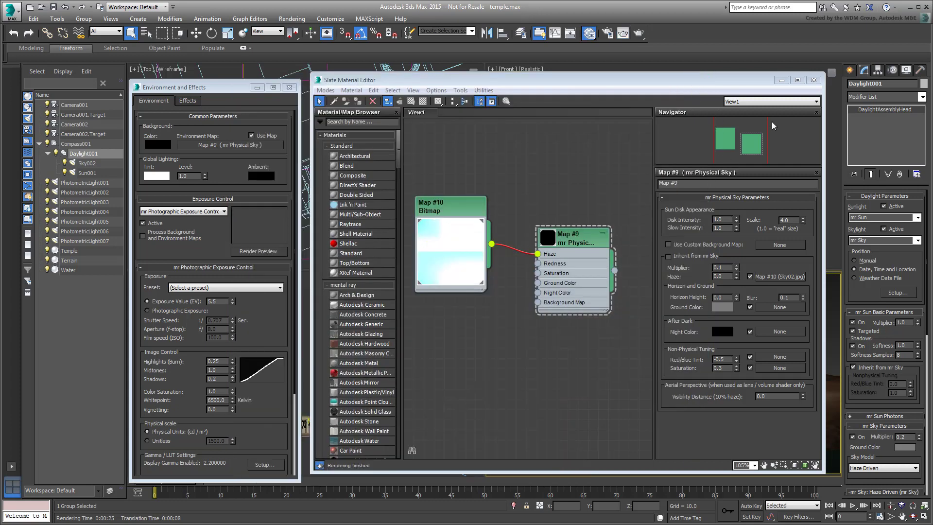
{"action": "left_click", "coordinate": [814, 81]}
Reset to an empty scene without saving, then reopen temple.max from recent documents
{"action": "left_click", "coordinate": [289, 87]}
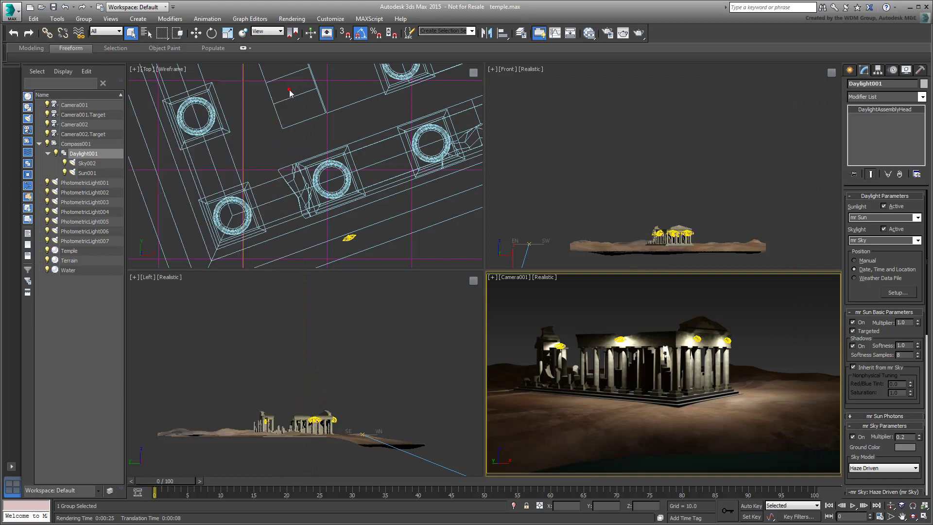
{"action": "left_click", "coordinate": [11, 11]}
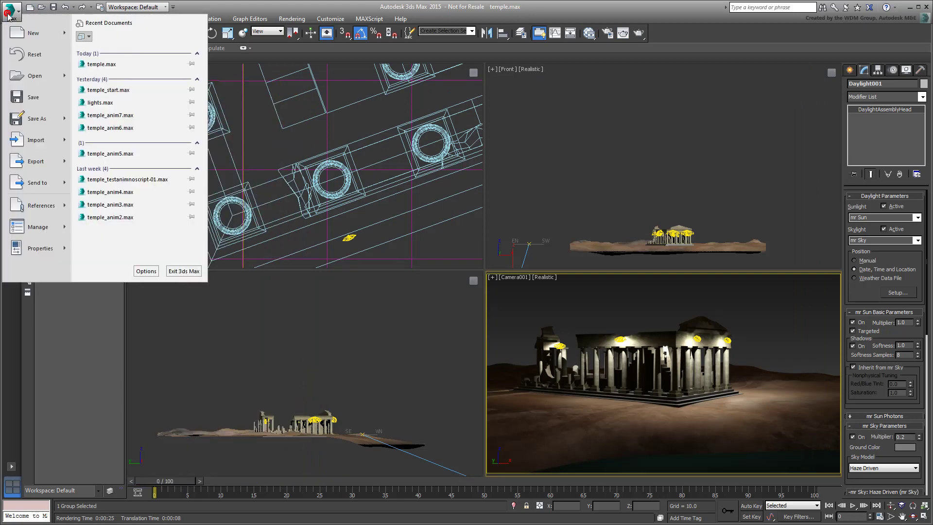
{"action": "left_click", "coordinate": [40, 57]}
{"action": "left_click", "coordinate": [466, 284]}
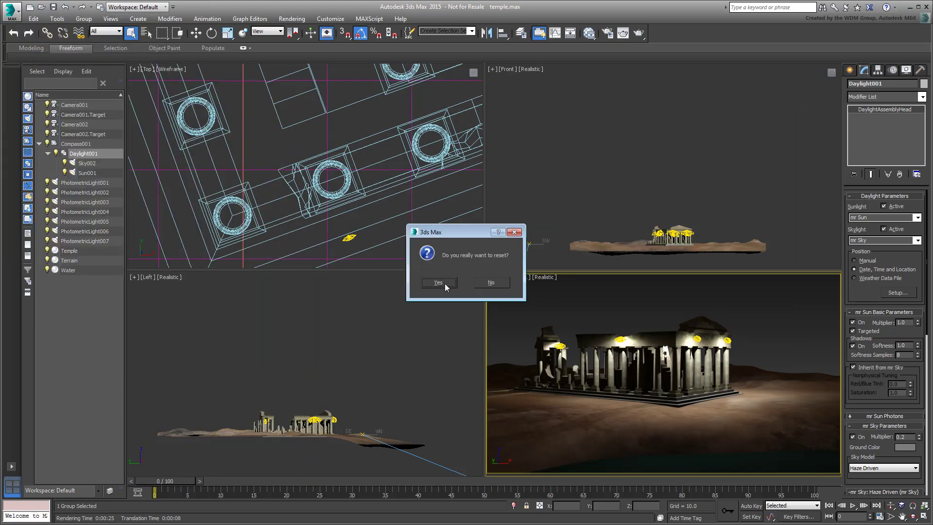
{"action": "key", "text": "Return"}
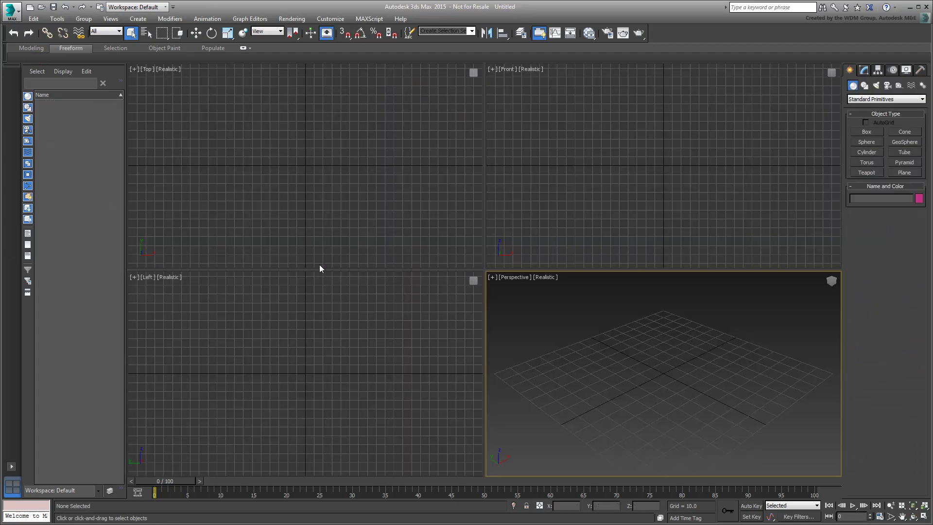
{"action": "left_click", "coordinate": [10, 10]}
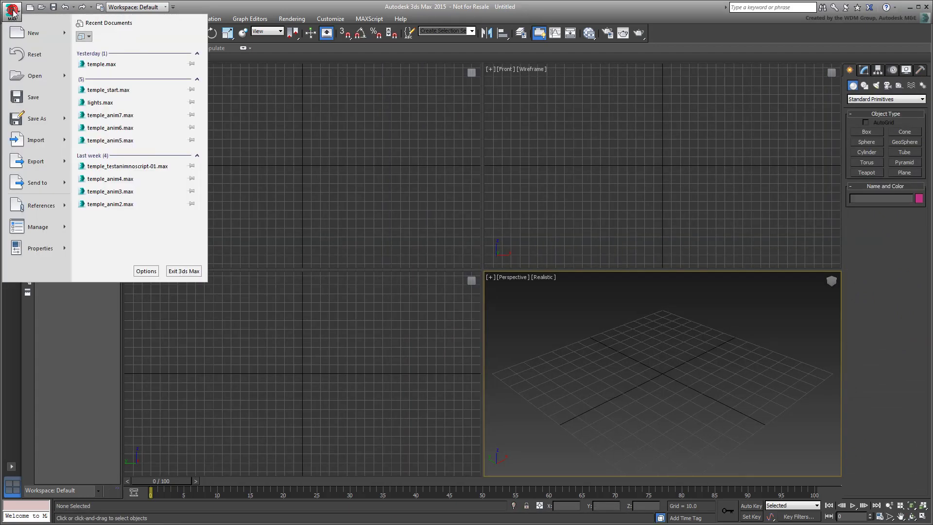
{"action": "left_click", "coordinate": [116, 64]}
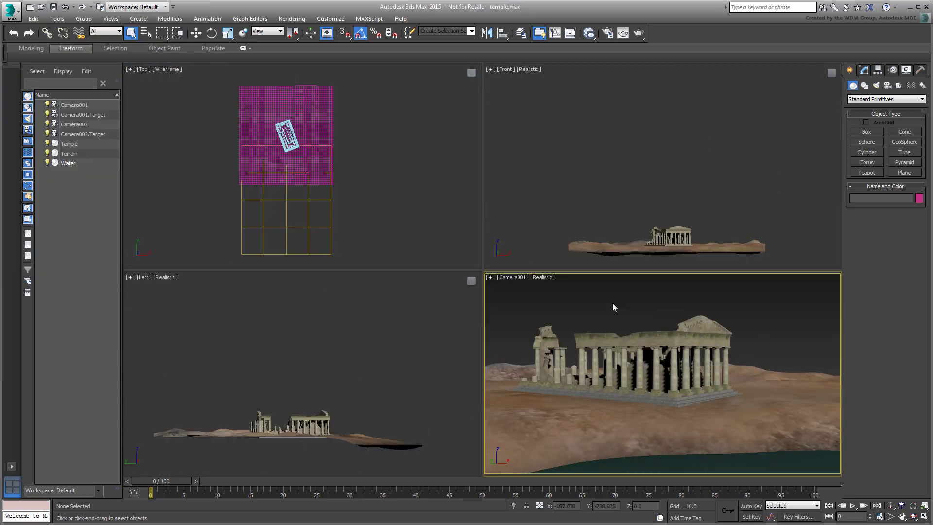
Cancel Run Script, then drag environmentHelper.ms from the _Assets folder into a viewport
{"action": "left_click", "coordinate": [360, 19]}
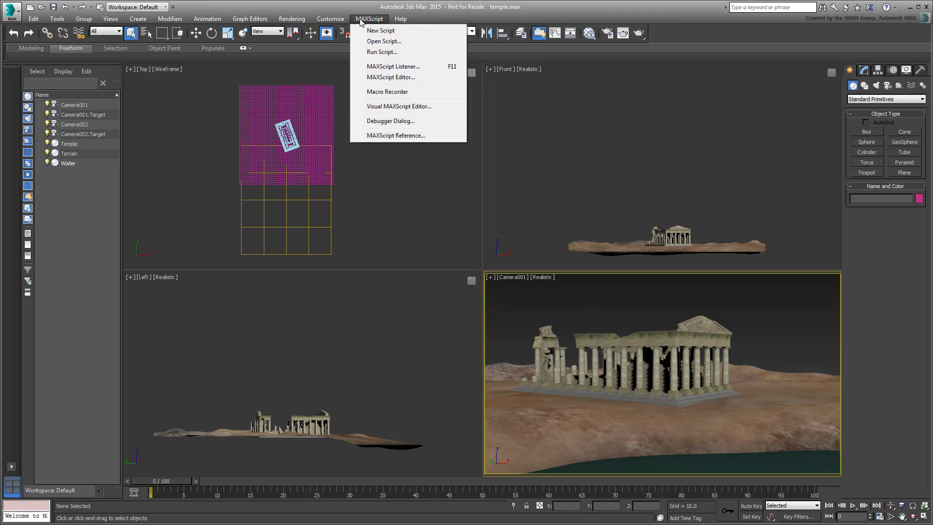
{"action": "left_click", "coordinate": [383, 52]}
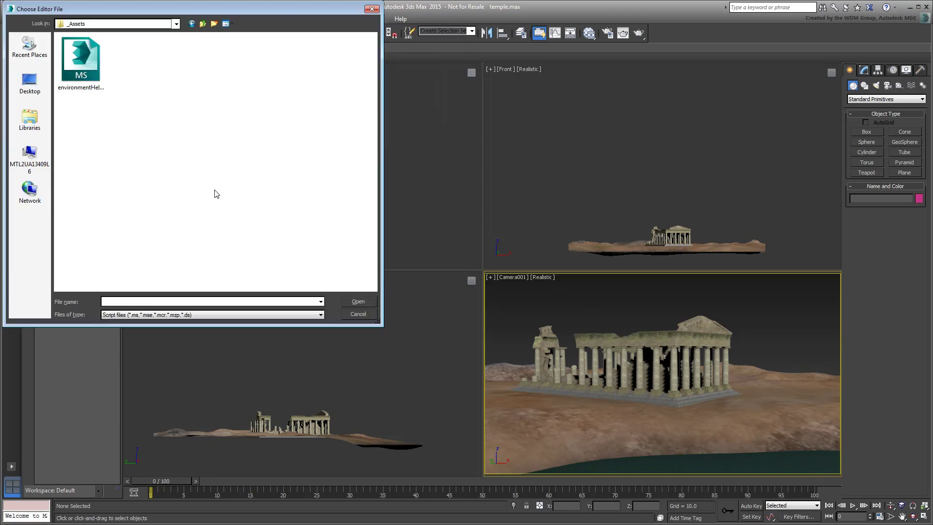
{"action": "left_click", "coordinate": [80, 61]}
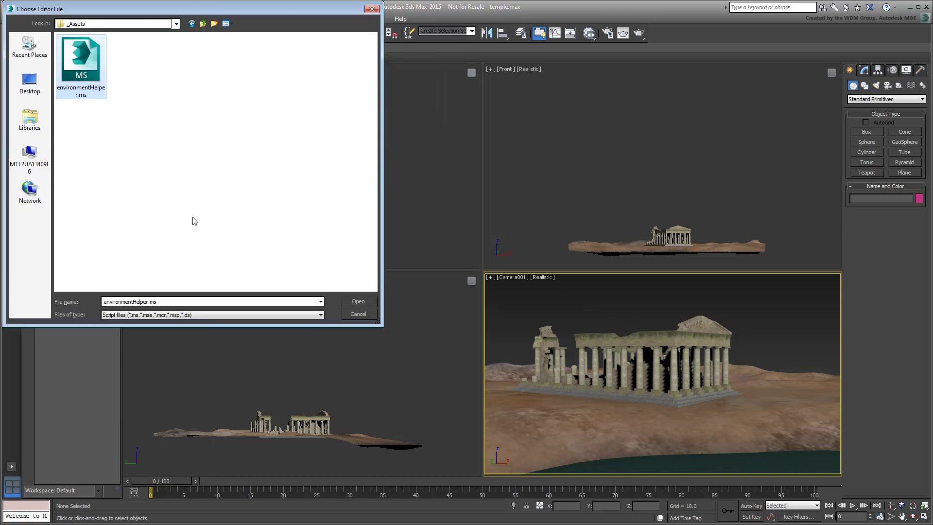
{"action": "left_click", "coordinate": [358, 314]}
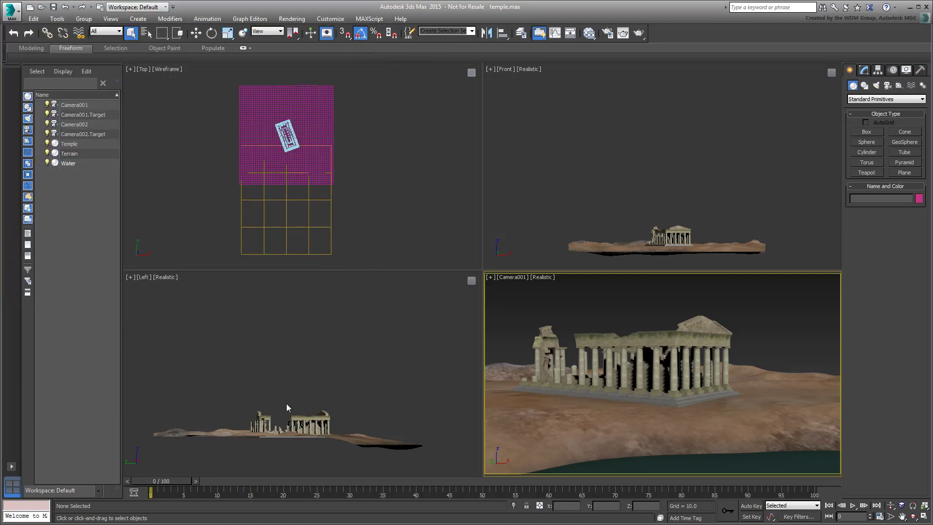
{"action": "key", "text": "alt+Tab"}
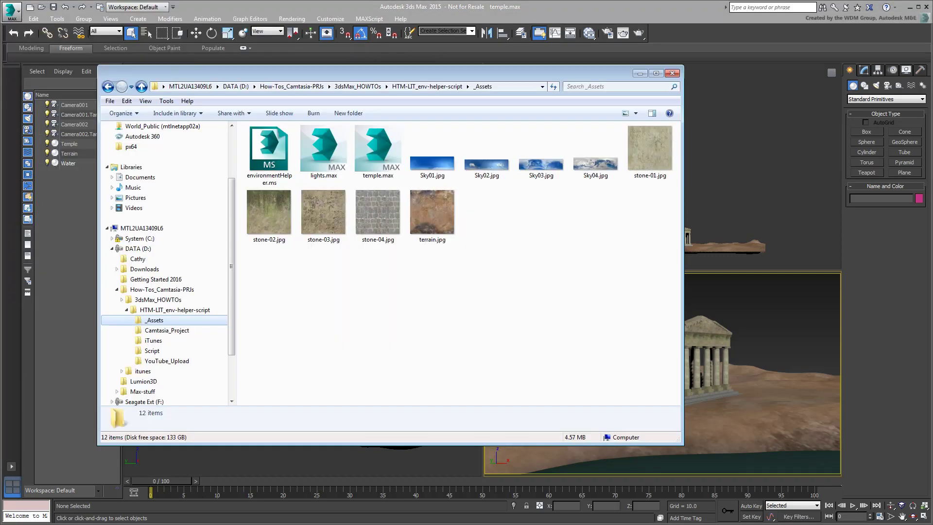
{"action": "left_click_drag", "start_coordinate": [269, 152], "coordinate": [767, 319]}
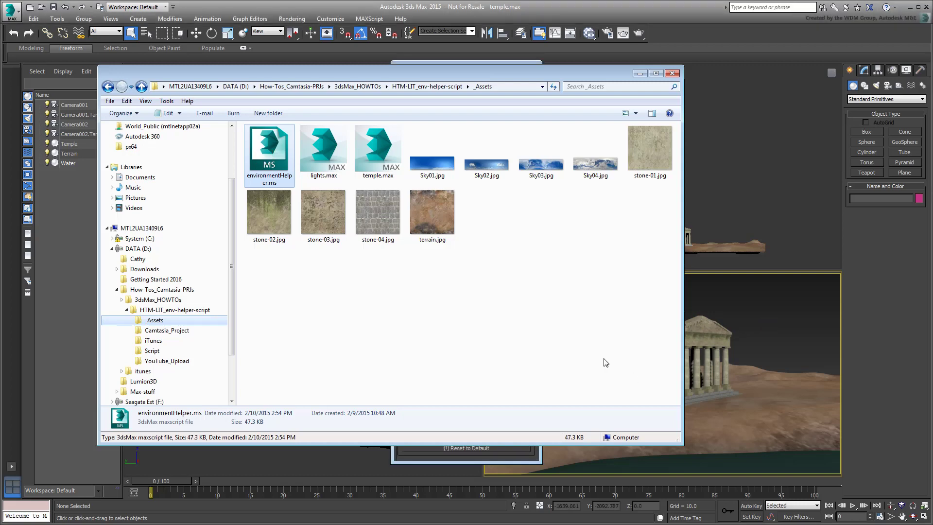
Create a new daylight at time 15.00, North Dir 149.3, and Sun Height 101.7
{"action": "left_click", "coordinate": [639, 74]}
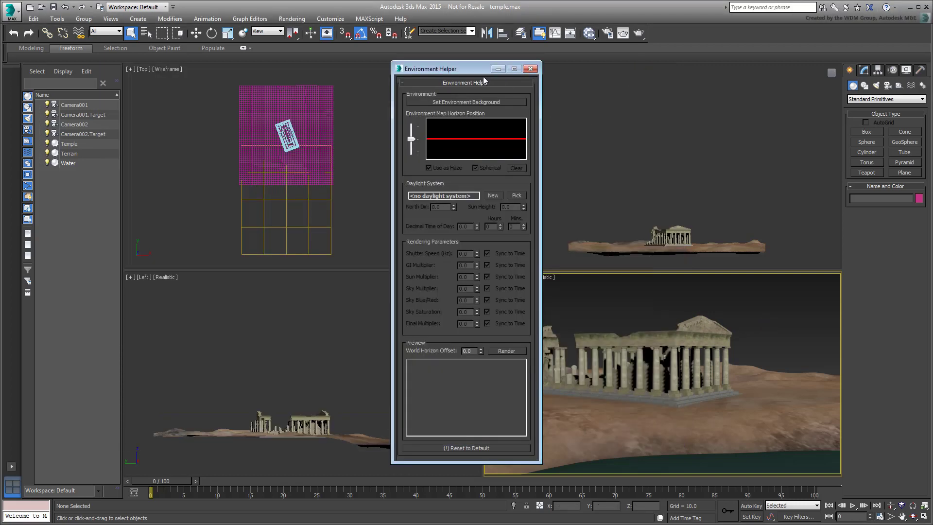
{"action": "left_click_drag", "start_coordinate": [473, 75], "coordinate": [130, 70]}
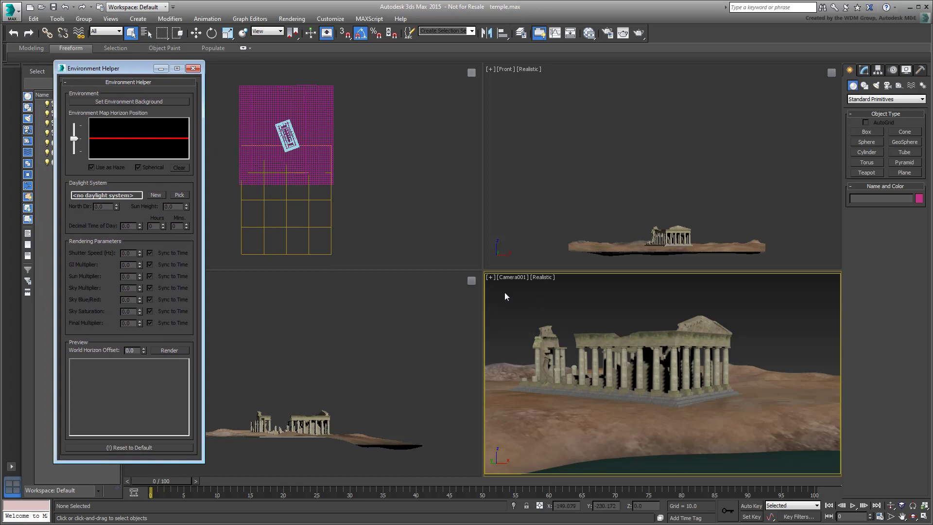
{"action": "left_click", "coordinate": [156, 194]}
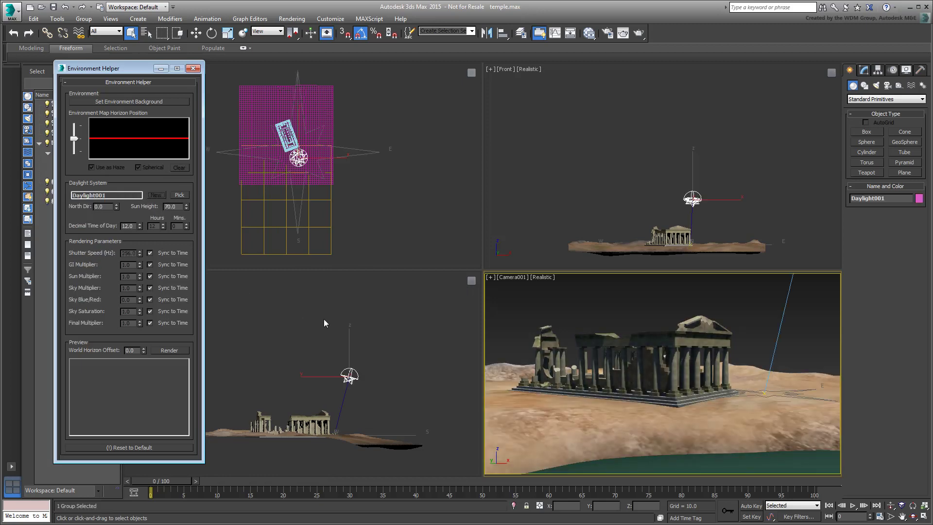
{"action": "left_click_drag", "start_coordinate": [139, 227], "coordinate": [98, 492]}
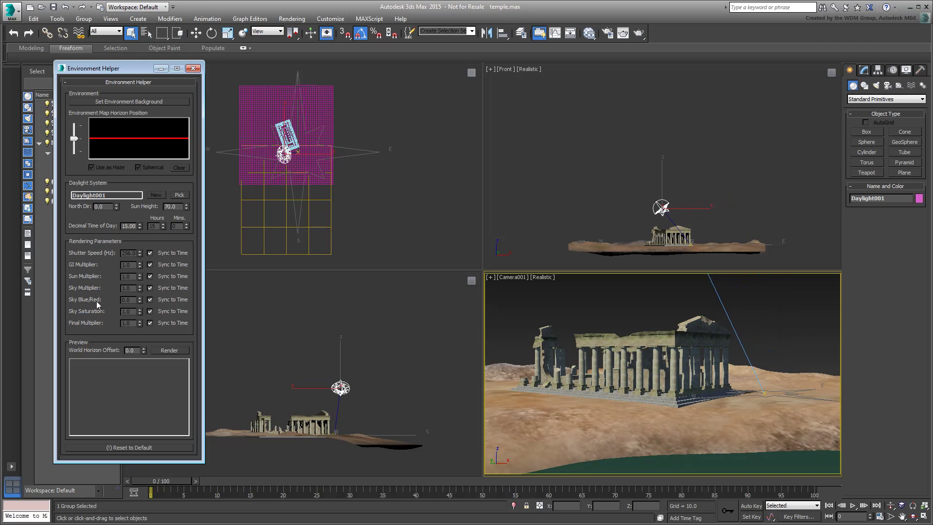
{"action": "left_click_drag", "start_coordinate": [118, 208], "coordinate": [142, 59]}
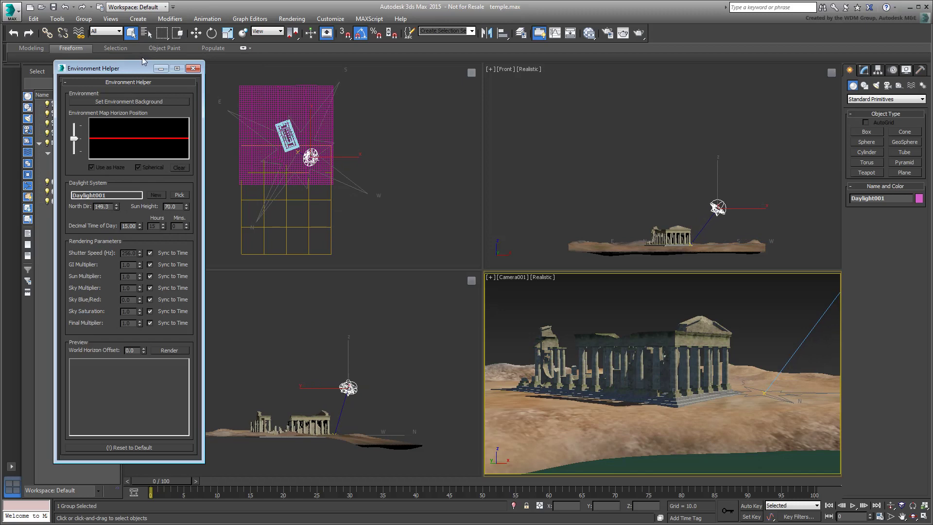
{"action": "left_click_drag", "start_coordinate": [187, 207], "coordinate": [231, 93]}
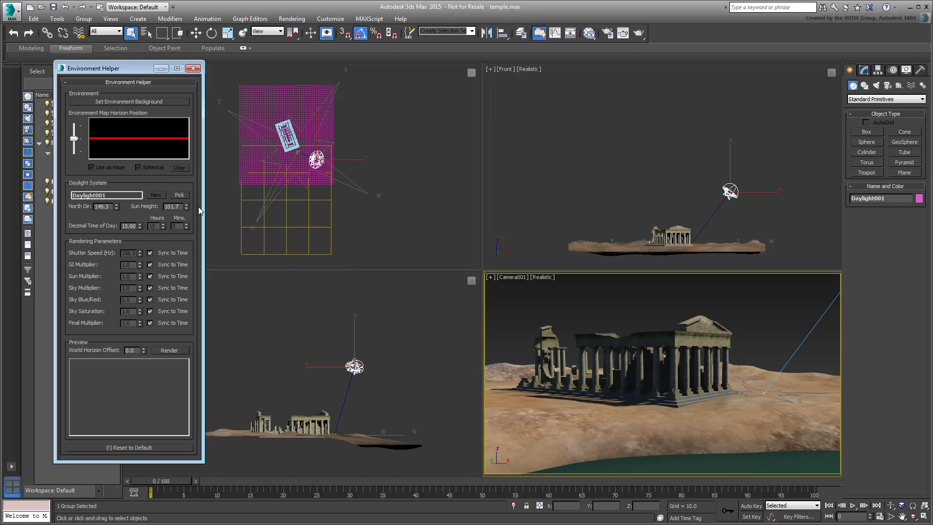
Set Sky02.jpg as the environment background, raise its horizon line, and render Camera001
{"action": "left_click", "coordinate": [129, 102]}
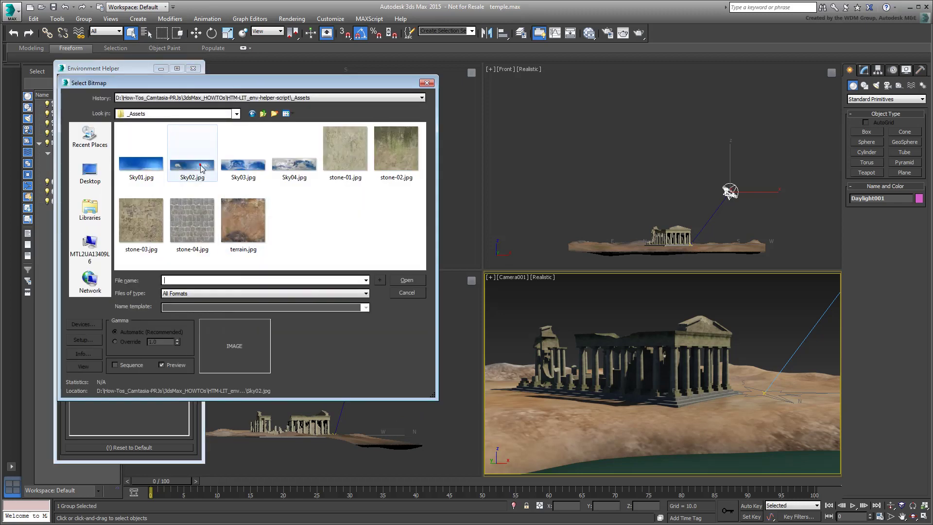
{"action": "left_click", "coordinate": [200, 166]}
{"action": "left_click", "coordinate": [406, 280]}
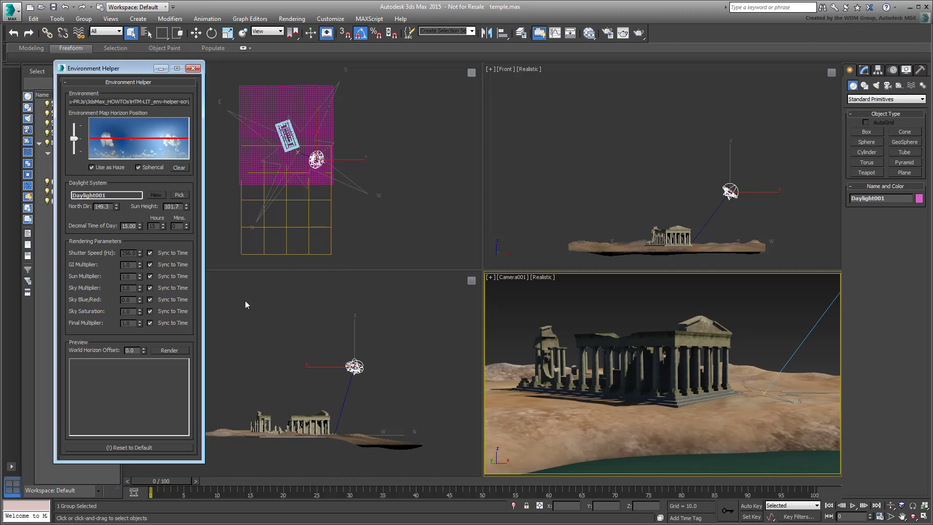
{"action": "left_click_drag", "start_coordinate": [74, 139], "coordinate": [81, 156]}
{"action": "left_click", "coordinate": [638, 32]}
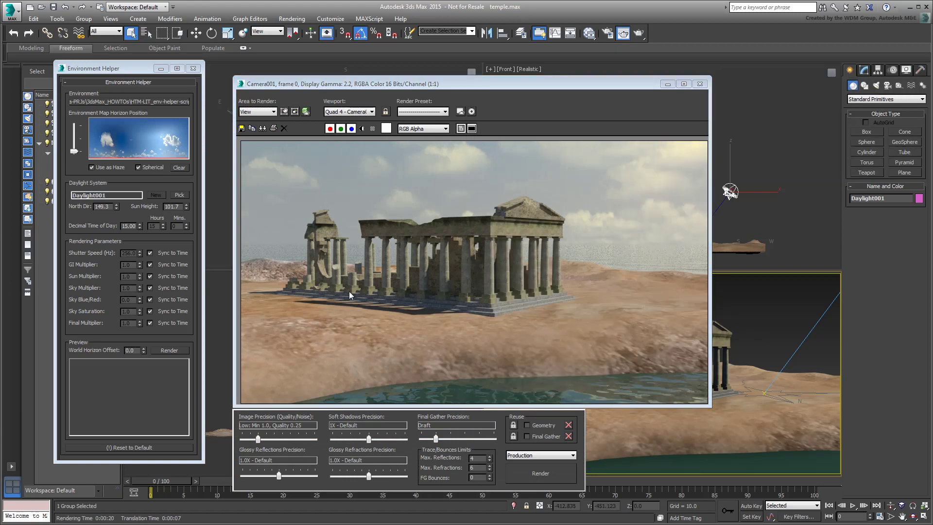
Render the temple with Use as Haze off, then on again
{"action": "left_click", "coordinate": [91, 168]}
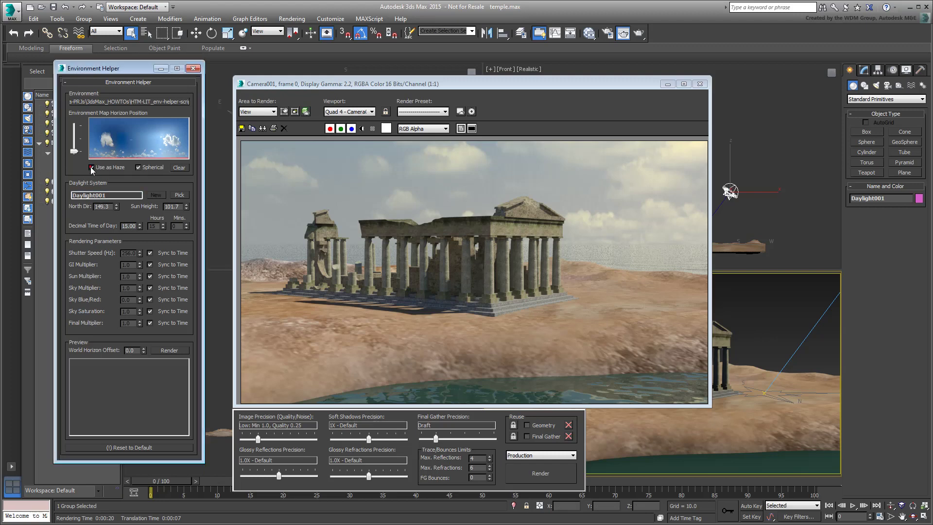
{"action": "left_click", "coordinate": [540, 475]}
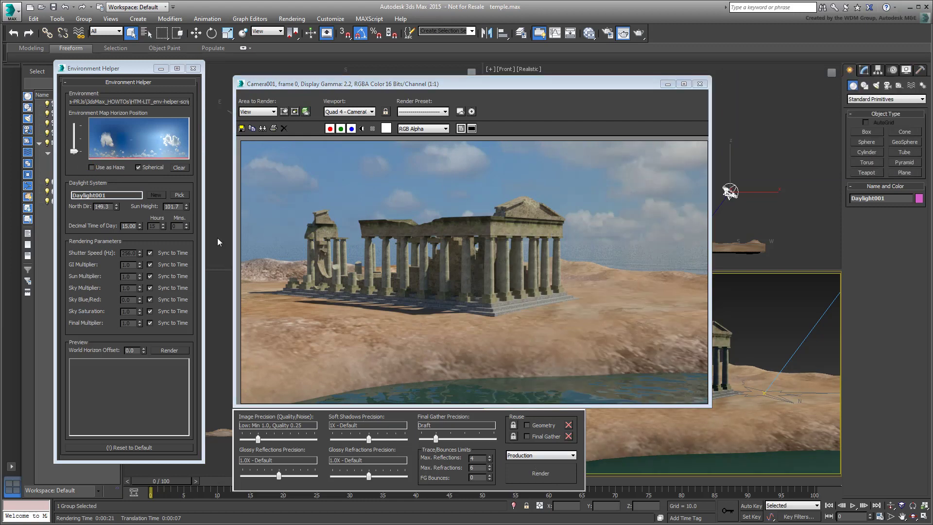
{"action": "left_click", "coordinate": [92, 167]}
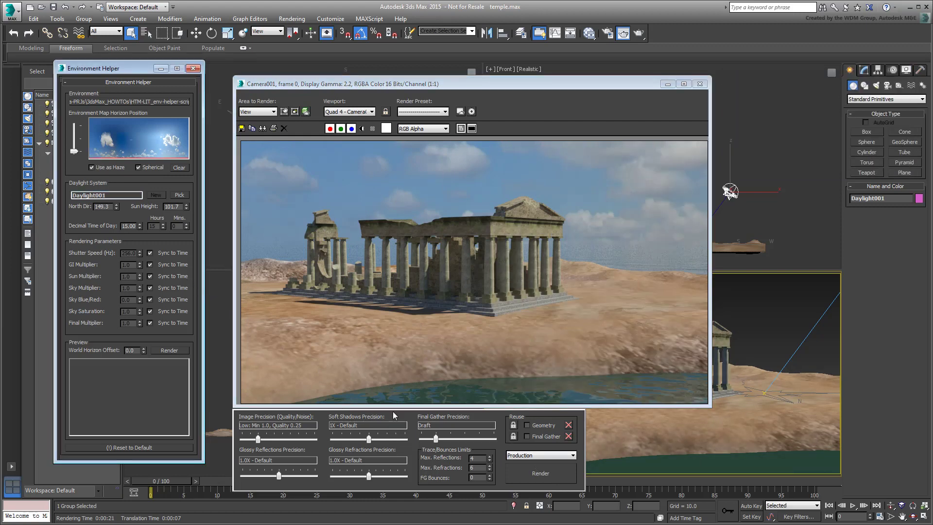
{"action": "left_click", "coordinate": [541, 476]}
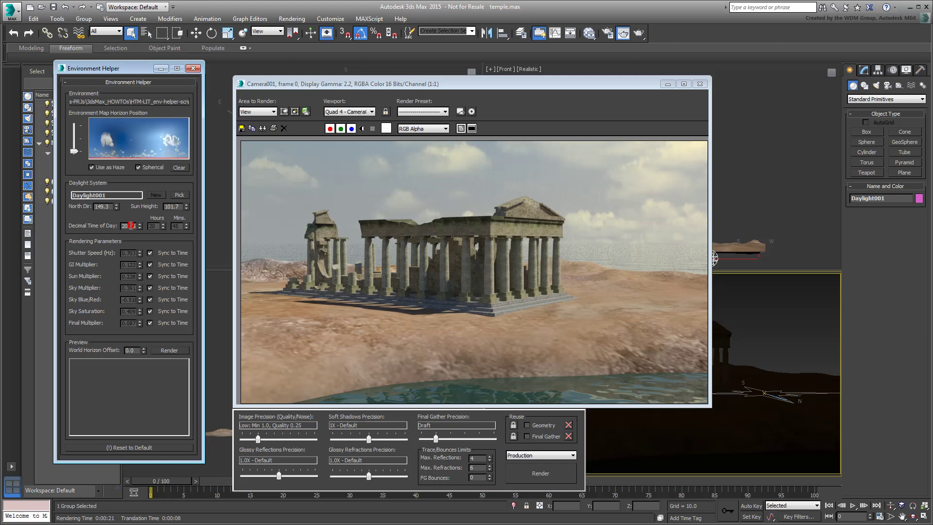
Set the time of day to 19 and render
{"action": "double_click", "coordinate": [130, 226]}
{"action": "type", "text": "19"}
{"action": "key", "text": "Return"}
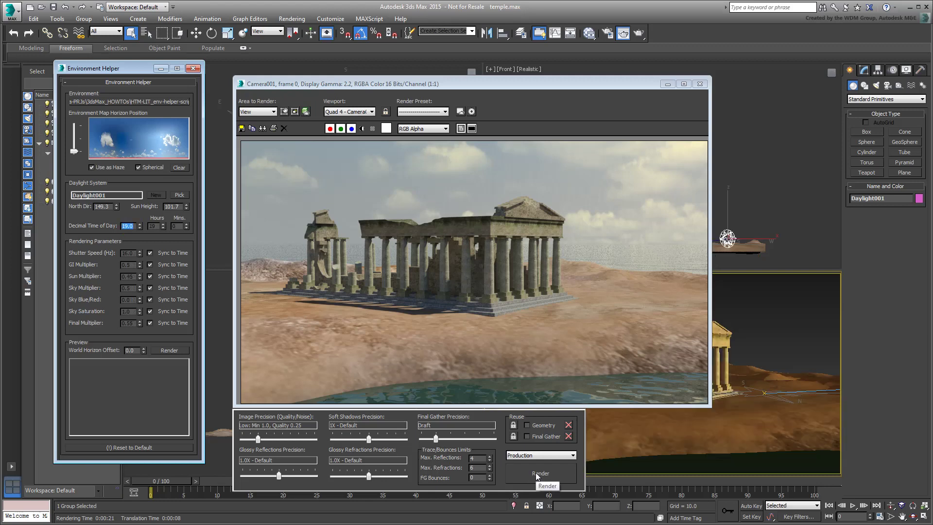
{"action": "left_click", "coordinate": [535, 479]}
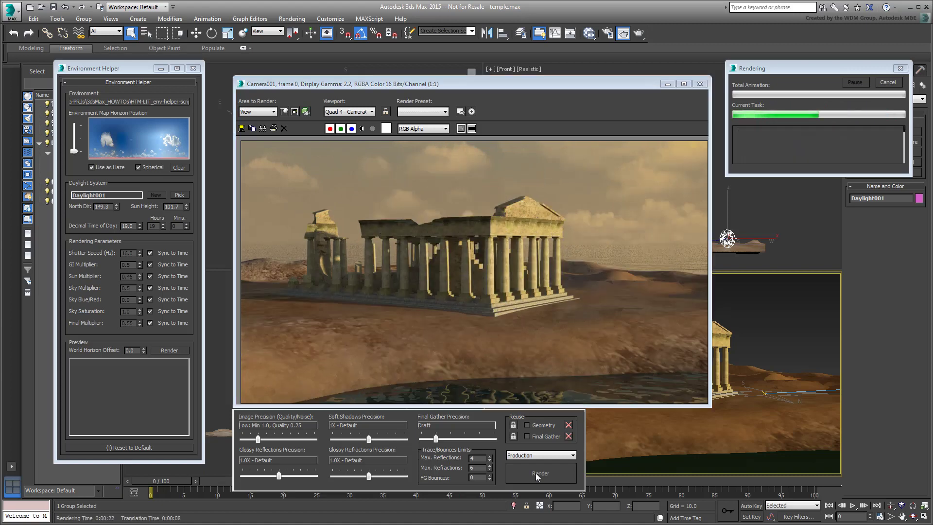
Move the time of day to 20.5, then 22, and render
{"action": "left_click_drag", "start_coordinate": [140, 224], "coordinate": [133, 230]}
{"action": "double_click", "coordinate": [128, 225]}
{"action": "type", "text": "22"}
{"action": "key", "text": "Return"}
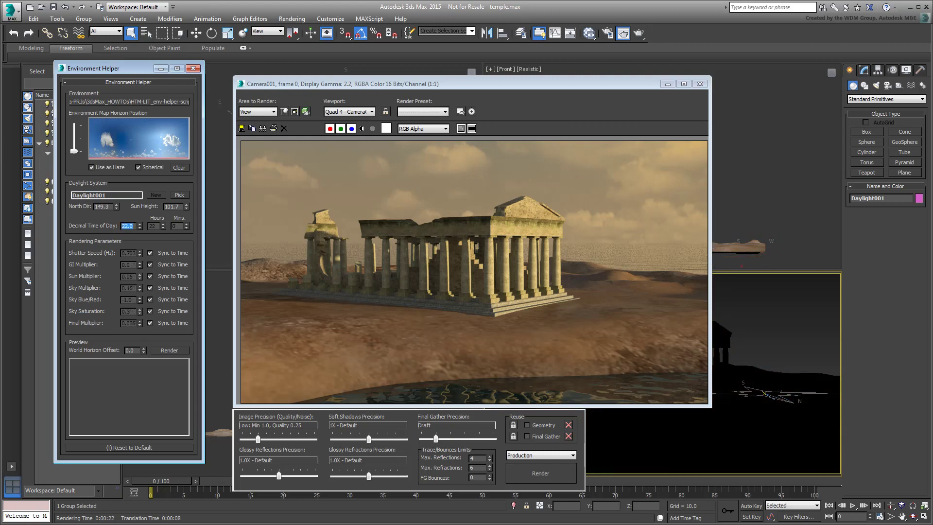
{"action": "left_click", "coordinate": [548, 477]}
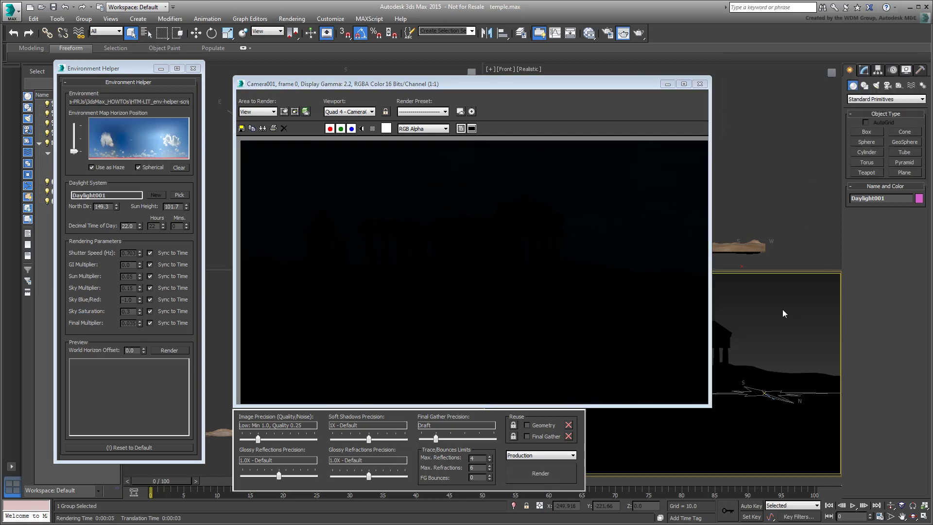
Merge the seven PhotometricLights from lights.max and render Camera001's lamp-lit night view
{"action": "left_click", "coordinate": [22, 14]}
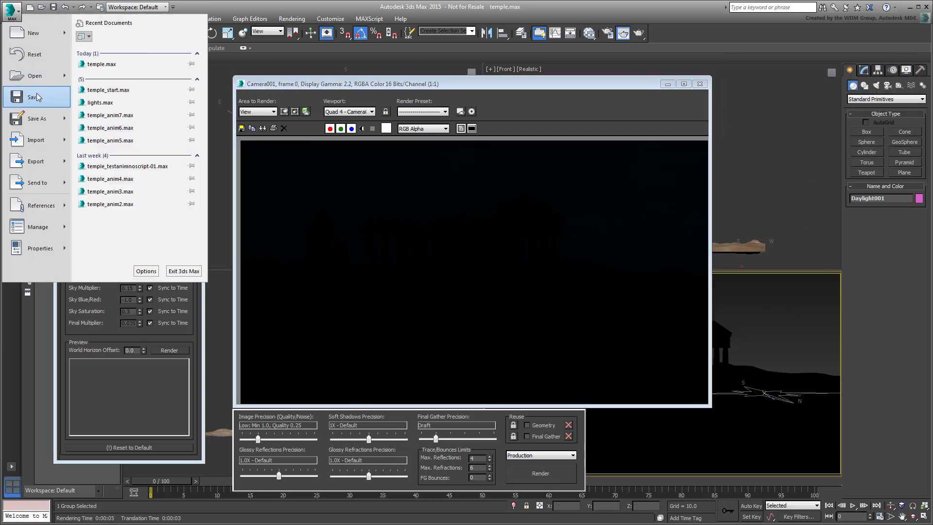
{"action": "mouse_move", "coordinate": [66, 146]}
{"action": "left_click", "coordinate": [111, 82]}
{"action": "left_click", "coordinate": [84, 85]}
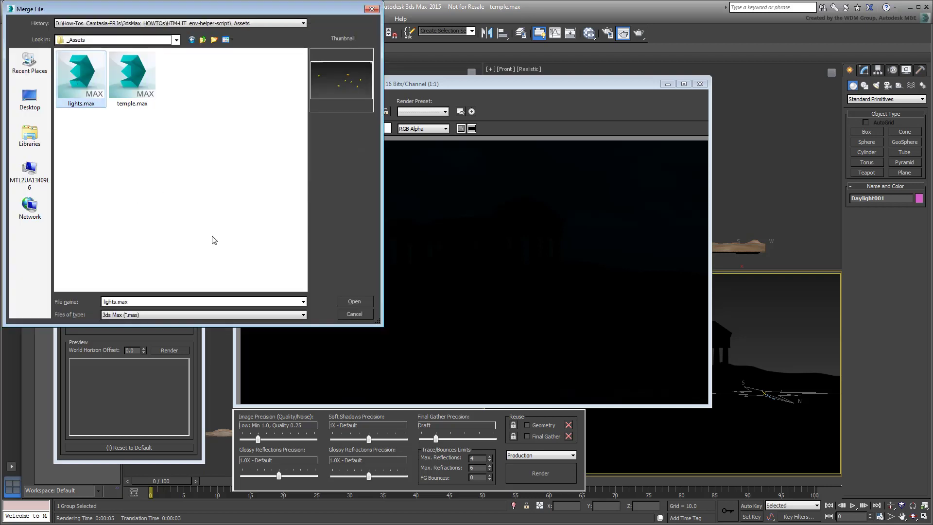
{"action": "left_click", "coordinate": [355, 301]}
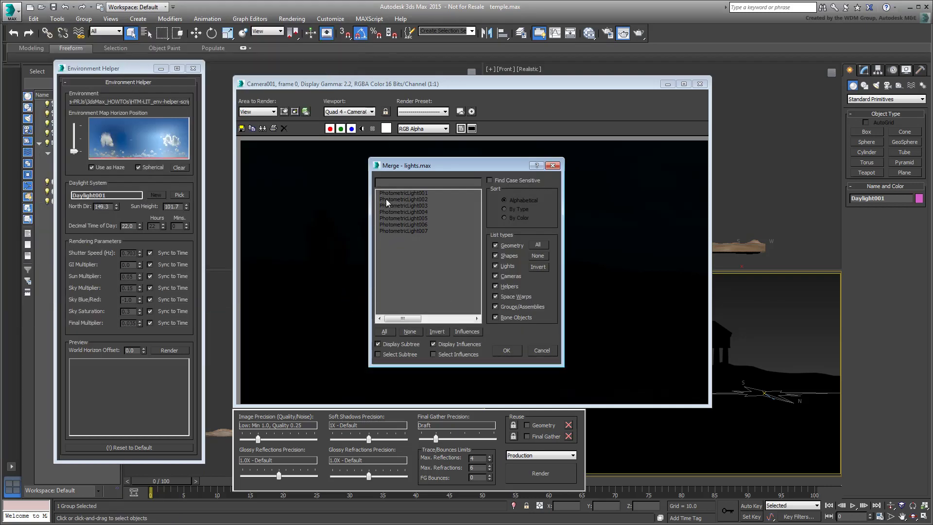
{"action": "left_click_drag", "start_coordinate": [402, 193], "coordinate": [439, 290]}
{"action": "left_click", "coordinate": [505, 350]}
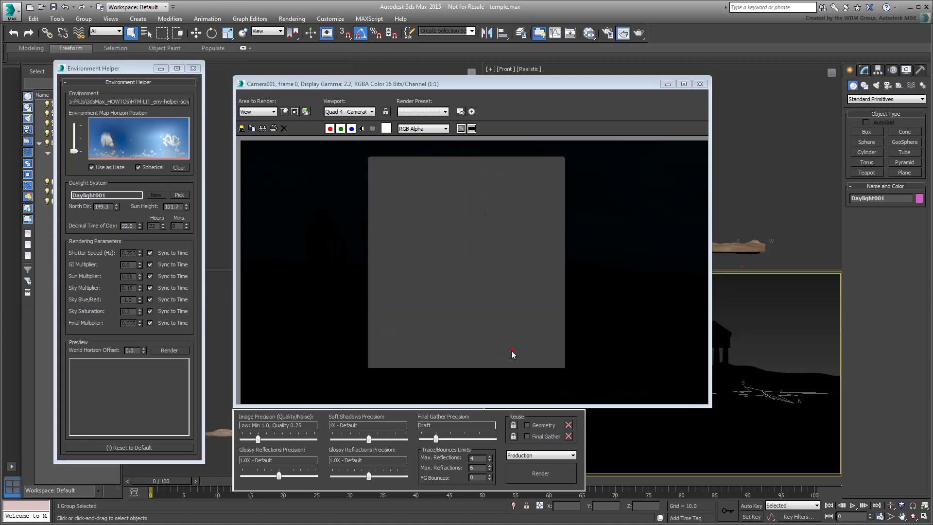
{"action": "left_click", "coordinate": [541, 474]}
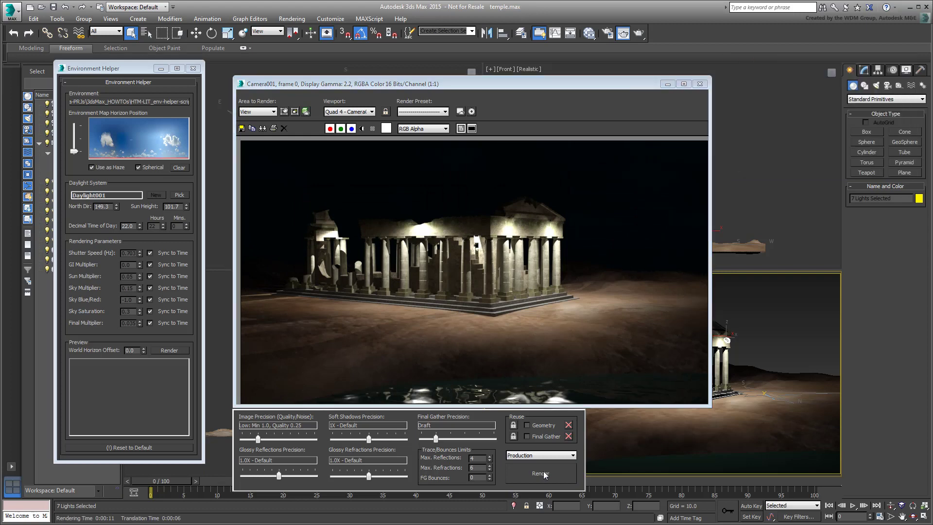
Unlink Sky Multiplier from time of day, set it to 2.0, and render a test
{"action": "left_click", "coordinate": [148, 288]}
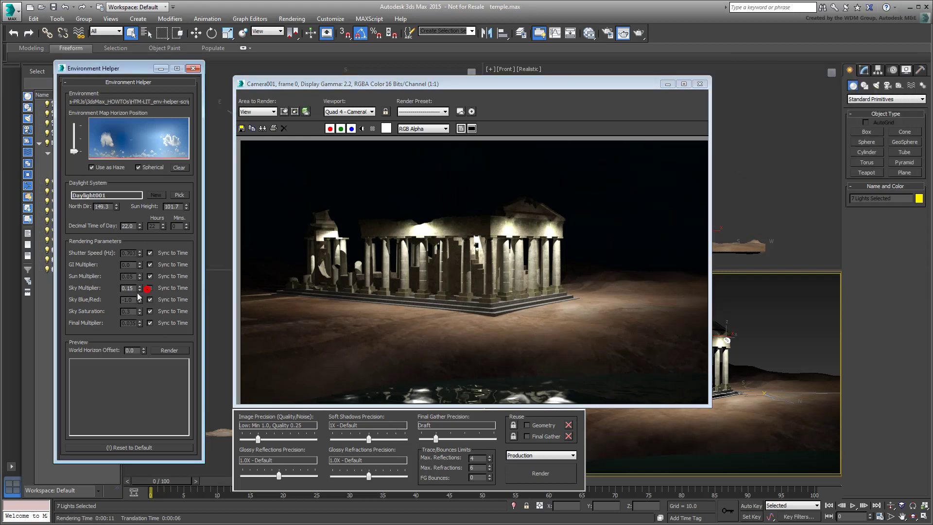
{"action": "double_click", "coordinate": [131, 288]}
{"action": "type", "text": "2.0"}
{"action": "left_click", "coordinate": [541, 474]}
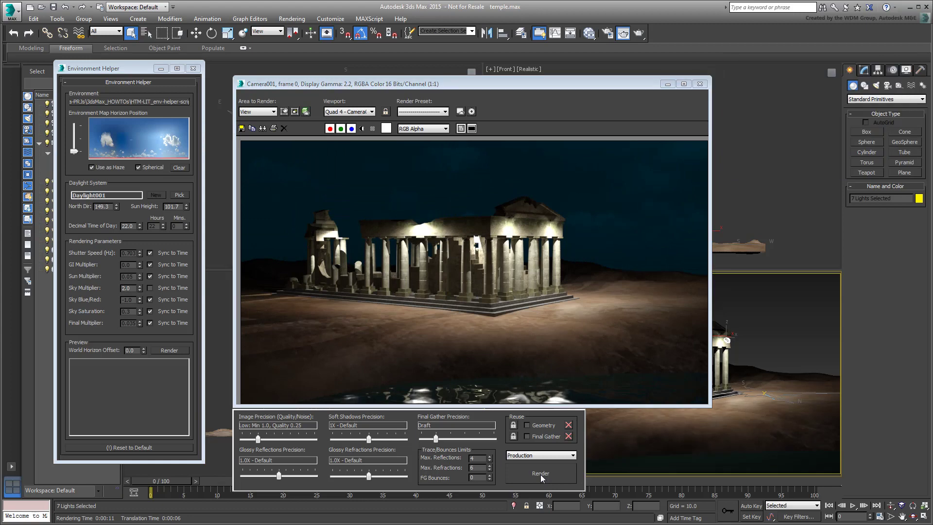
Relink Sky Multiplier to time, set Decimal Time of Day to 5, and render dawn
{"action": "left_click", "coordinate": [149, 288]}
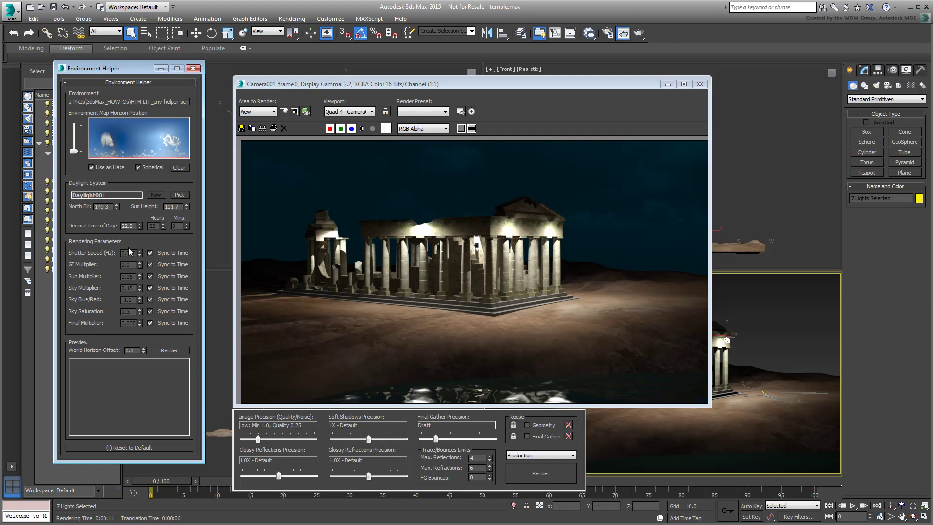
{"action": "double_click", "coordinate": [130, 226]}
{"action": "type", "text": "5"}
{"action": "key", "text": "Return"}
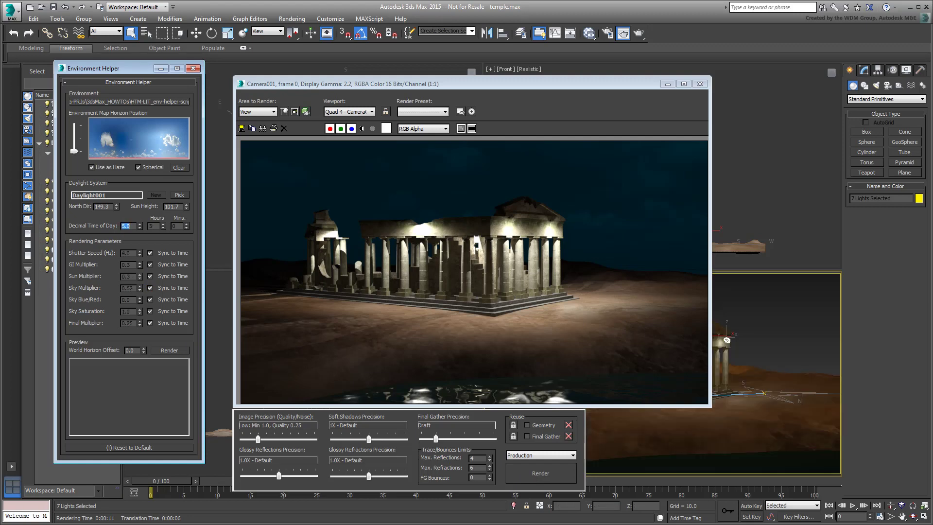
{"action": "left_click", "coordinate": [540, 474]}
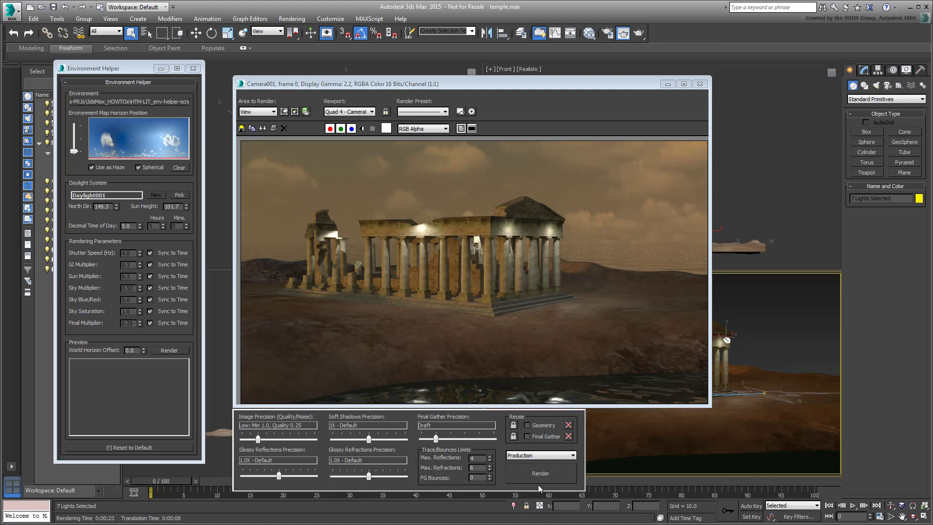
Close the render window and switch the camera viewport to Camera002
{"action": "left_click", "coordinate": [700, 85]}
{"action": "left_click", "coordinate": [512, 277]}
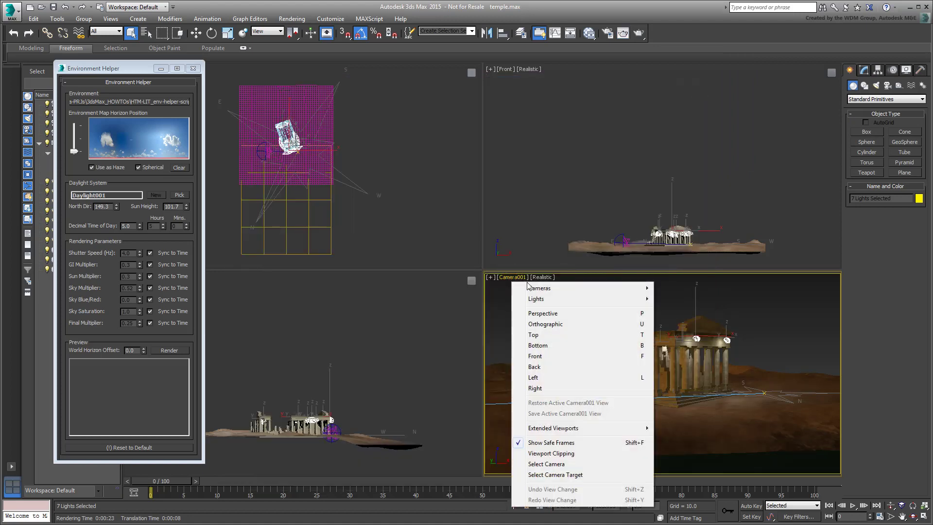
{"action": "mouse_move", "coordinate": [532, 288]}
{"action": "left_click", "coordinate": [685, 299]}
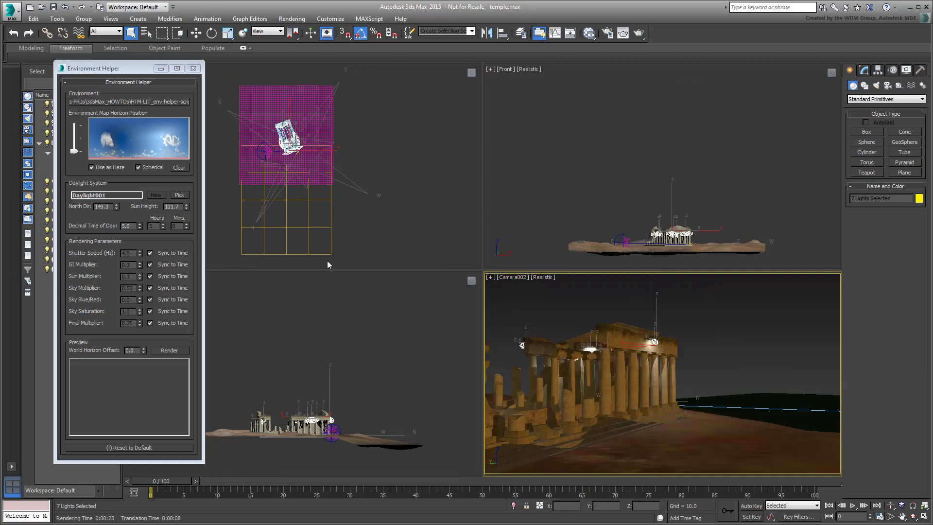
Set Decimal Time of Day to 14, render Camera002, and render the helper's preview thumbnail
{"action": "double_click", "coordinate": [130, 225]}
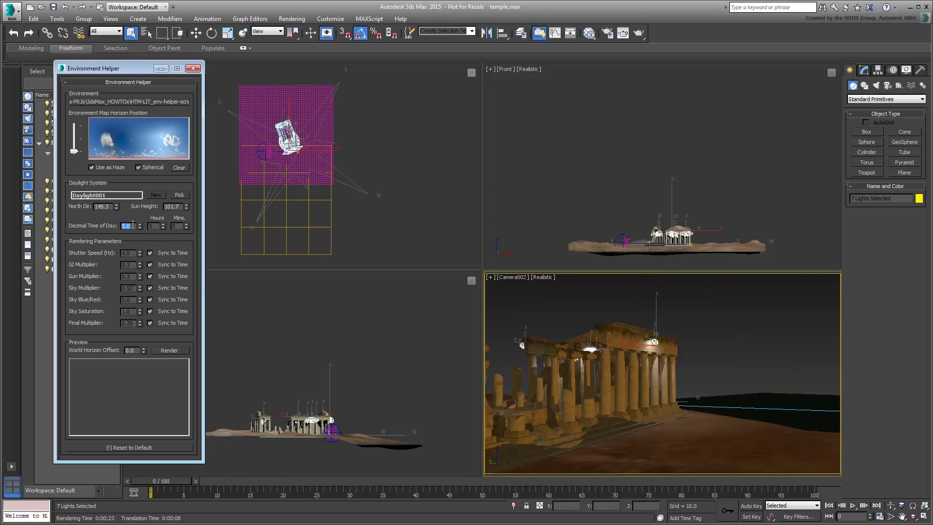
{"action": "type", "text": "14"}
{"action": "key", "text": "Return"}
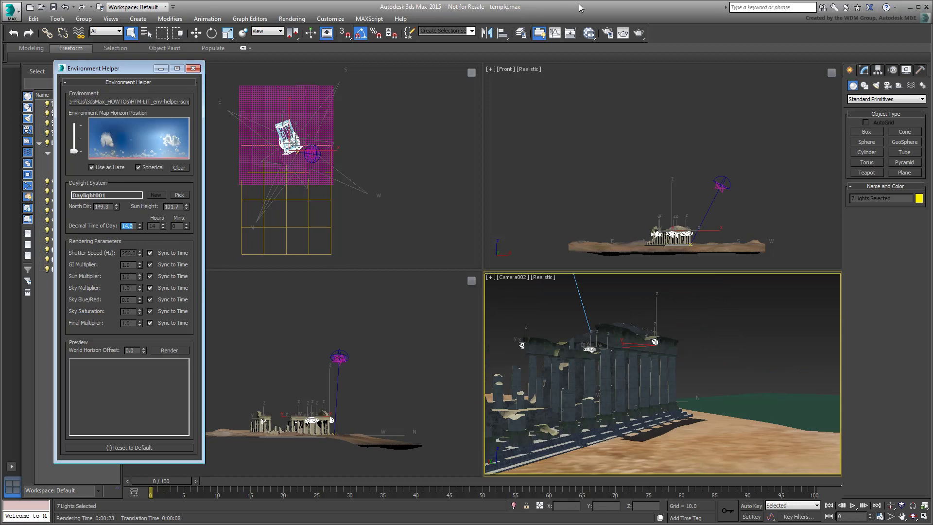
{"action": "left_click", "coordinate": [639, 32]}
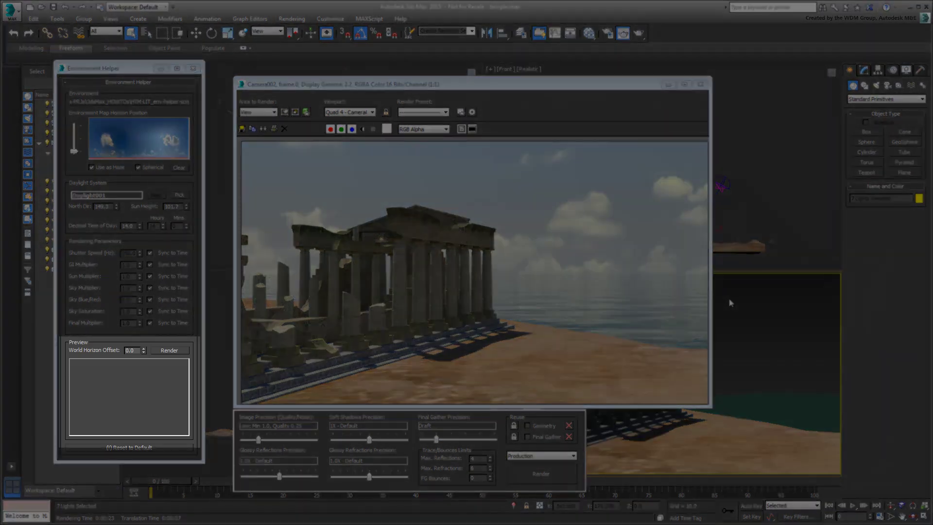
{"action": "left_click", "coordinate": [170, 350]}
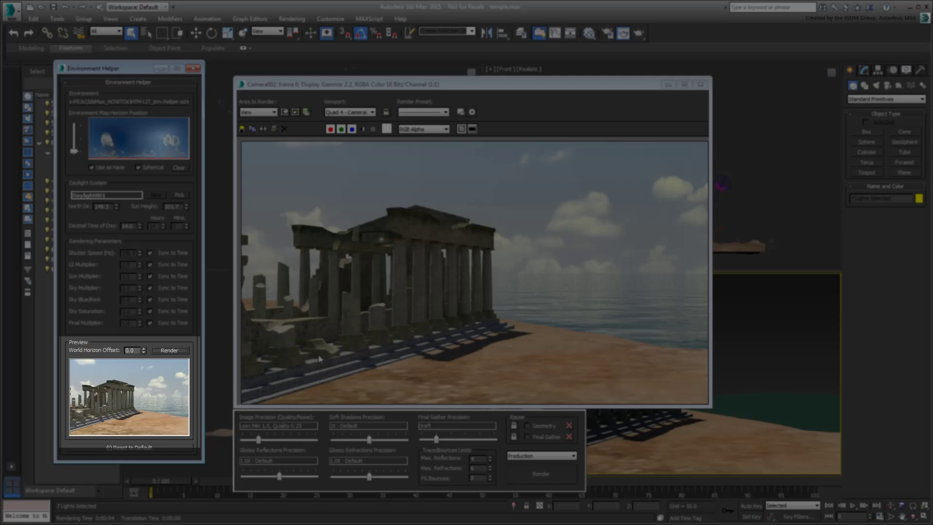
Try World Horizon Offset 0.1, then -0.1, refreshing the preview and full render each time
{"action": "left_click", "coordinate": [145, 349]}
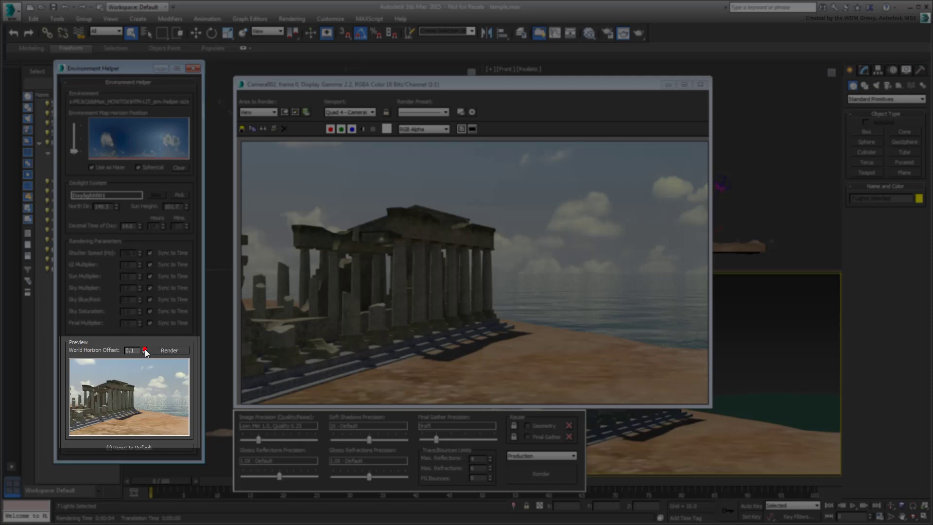
{"action": "left_click", "coordinate": [176, 352]}
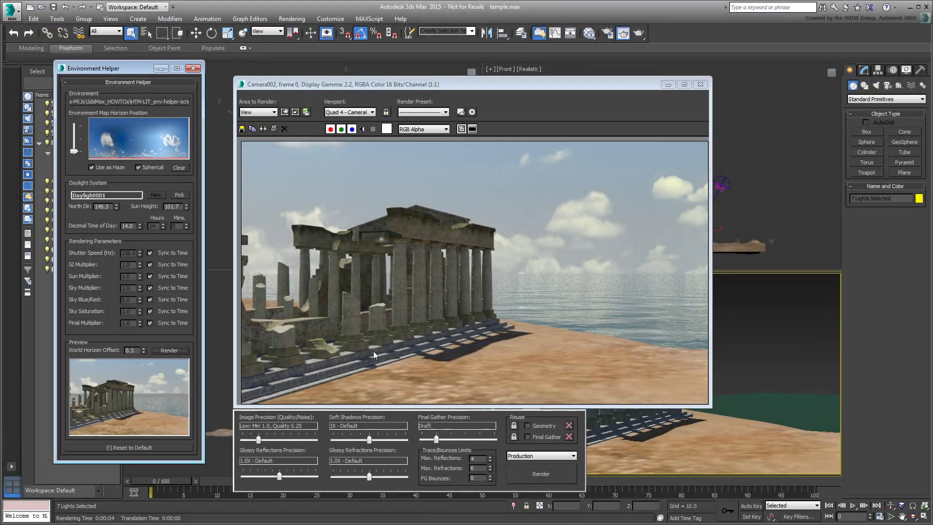
{"action": "left_click", "coordinate": [546, 472]}
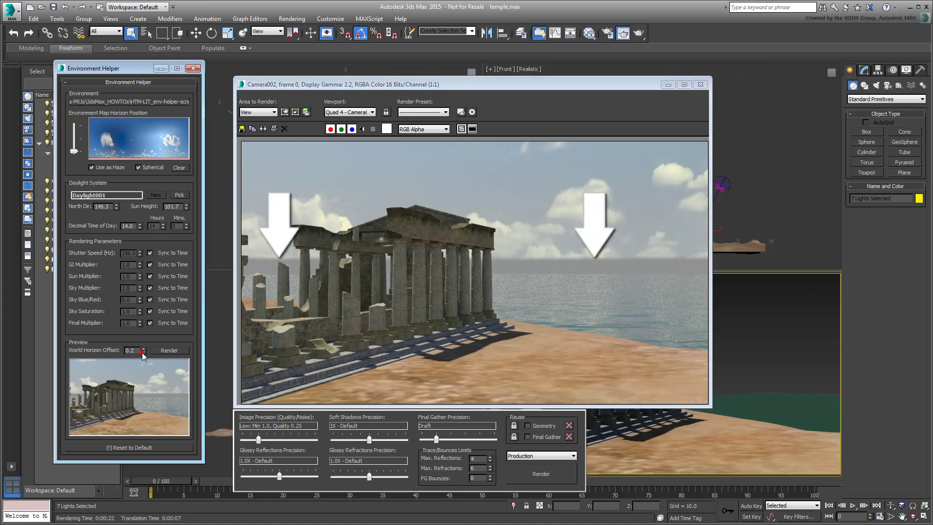
{"action": "left_click_drag", "start_coordinate": [142, 351], "coordinate": [142, 360]}
{"action": "left_click", "coordinate": [170, 350]}
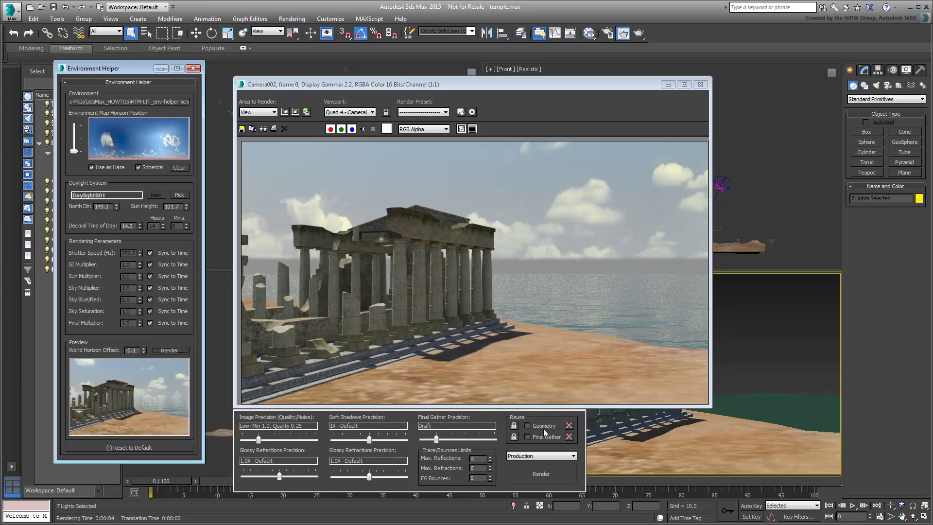
{"action": "left_click", "coordinate": [542, 474]}
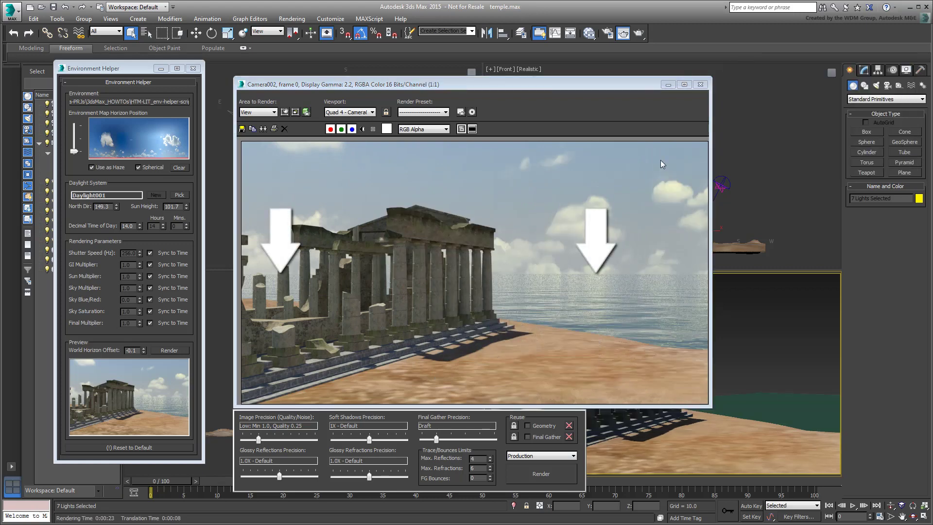
Open Environment and Effects and the Slate editor, loading the environment map tree and mr Physical Sky parameters
{"action": "left_click", "coordinate": [701, 85]}
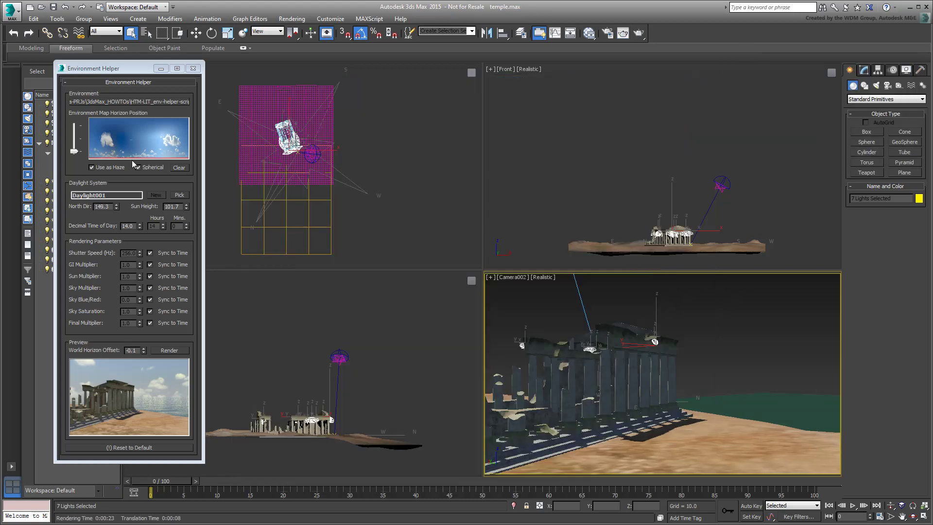
{"action": "left_click_drag", "start_coordinate": [130, 70], "coordinate": [80, 74]}
{"action": "key", "text": "8"}
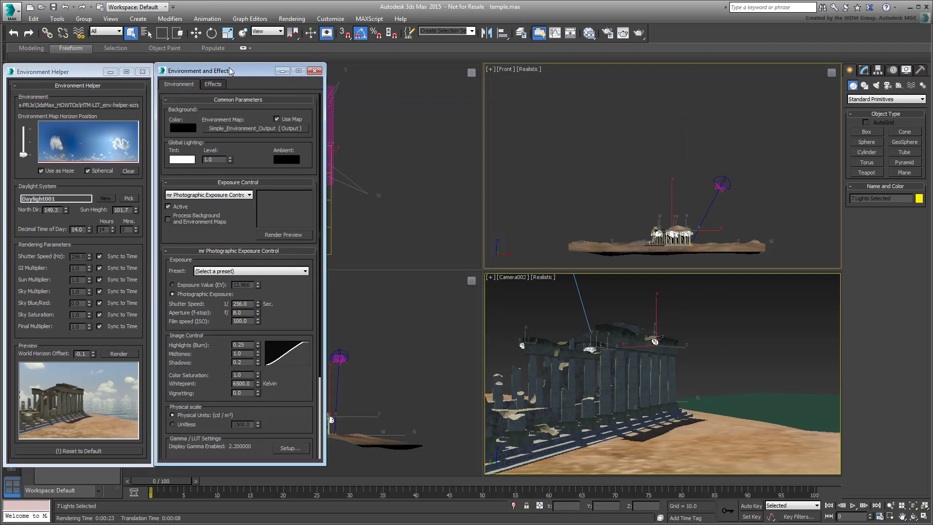
{"action": "left_click", "coordinate": [589, 33]}
{"action": "left_click_drag", "start_coordinate": [415, 78], "coordinate": [411, 73]}
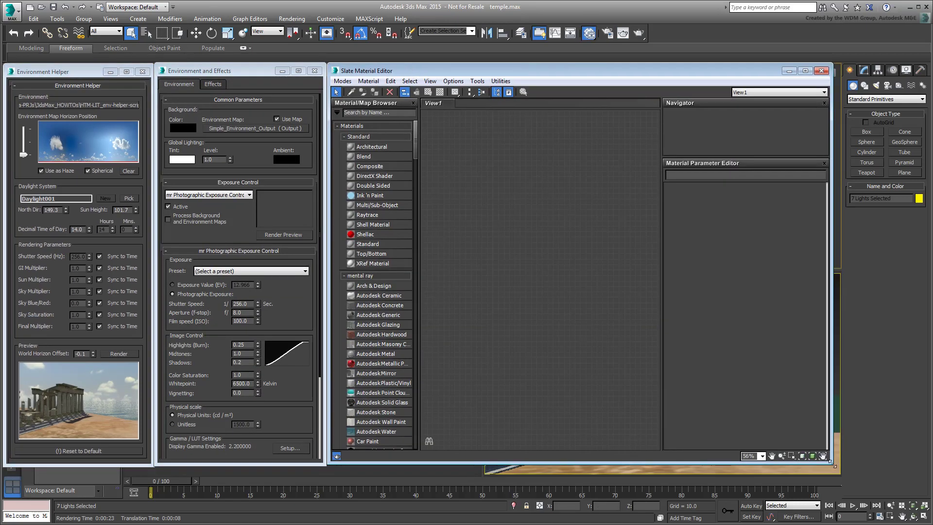
{"action": "left_click_drag", "start_coordinate": [255, 129], "coordinate": [560, 294]}
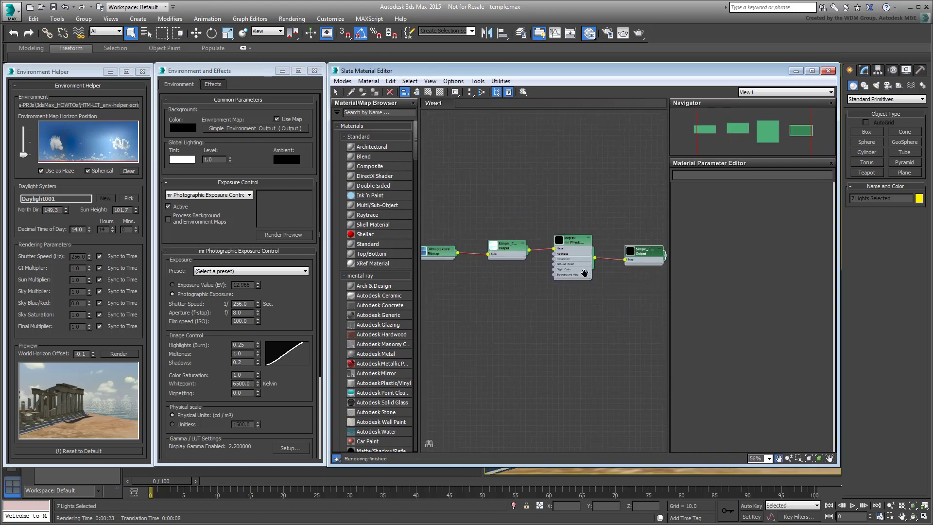
{"action": "double_click", "coordinate": [573, 242]}
{"action": "left_click", "coordinate": [865, 71]}
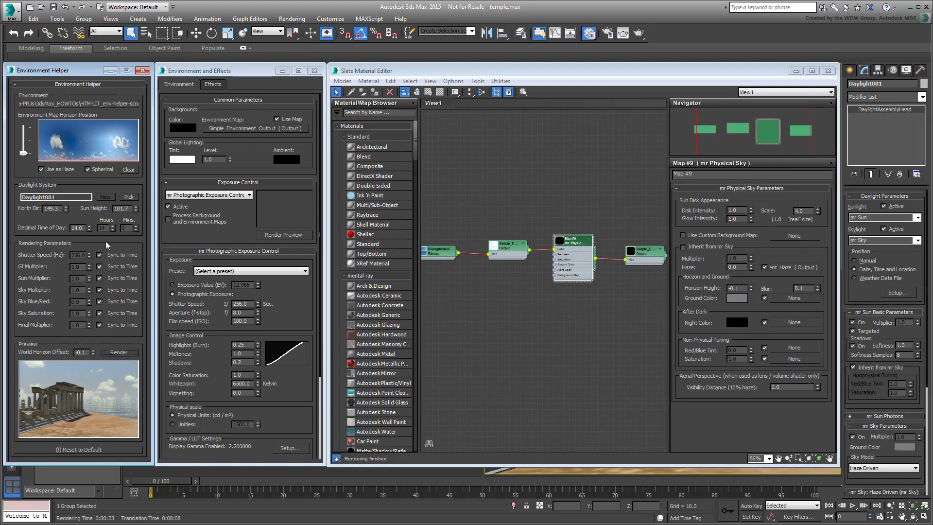
Set time of day to 19 and inspect Simple_Environment_Output's Output Amount (0.55)
{"action": "double_click", "coordinate": [78, 227]}
{"action": "type", "text": "19"}
{"action": "key", "text": "Return"}
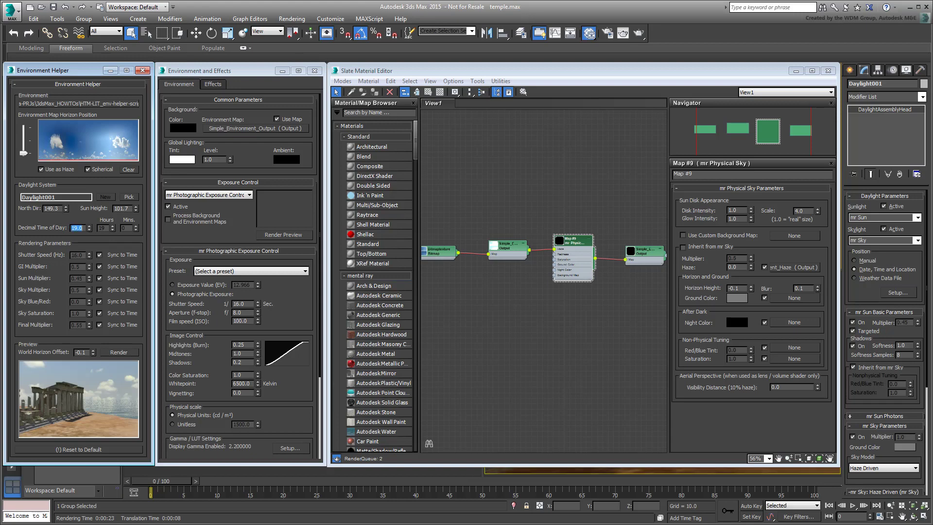
{"action": "left_click", "coordinate": [560, 395]}
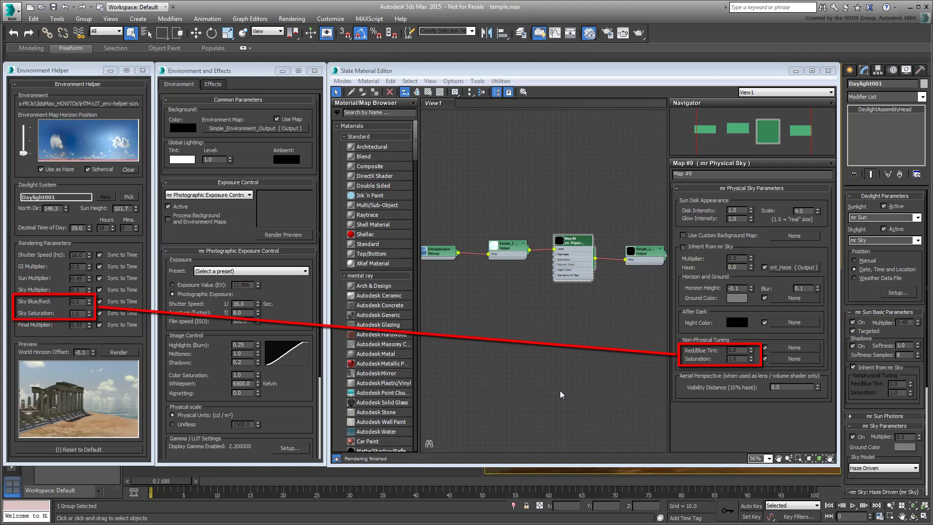
{"action": "left_click", "coordinate": [647, 248]}
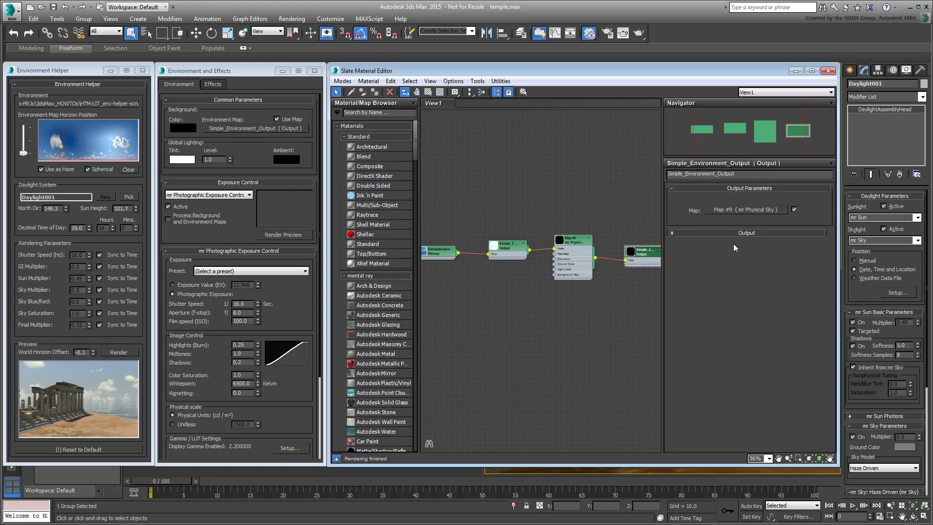
{"action": "left_click", "coordinate": [740, 234]}
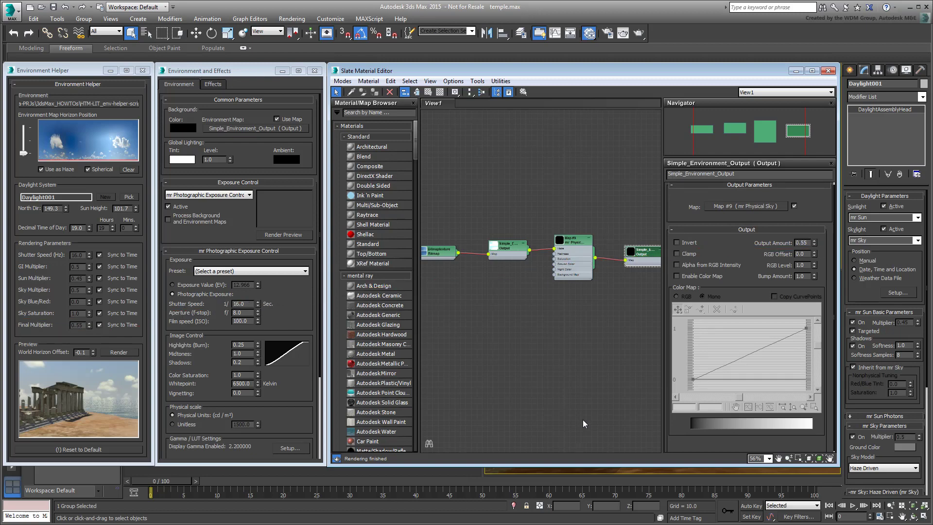
Close the Slate Material Editor and the Environment and Effects window
{"action": "left_click", "coordinate": [829, 71]}
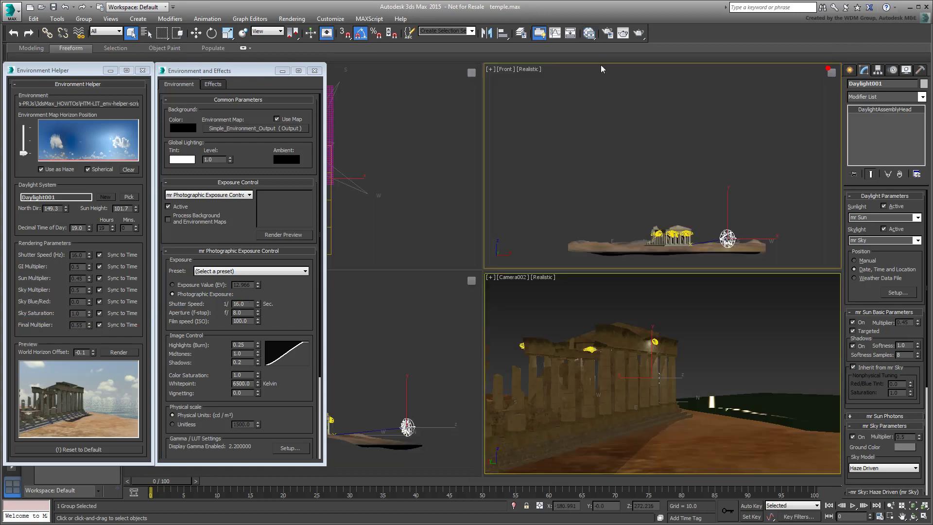
{"action": "left_click", "coordinate": [314, 70]}
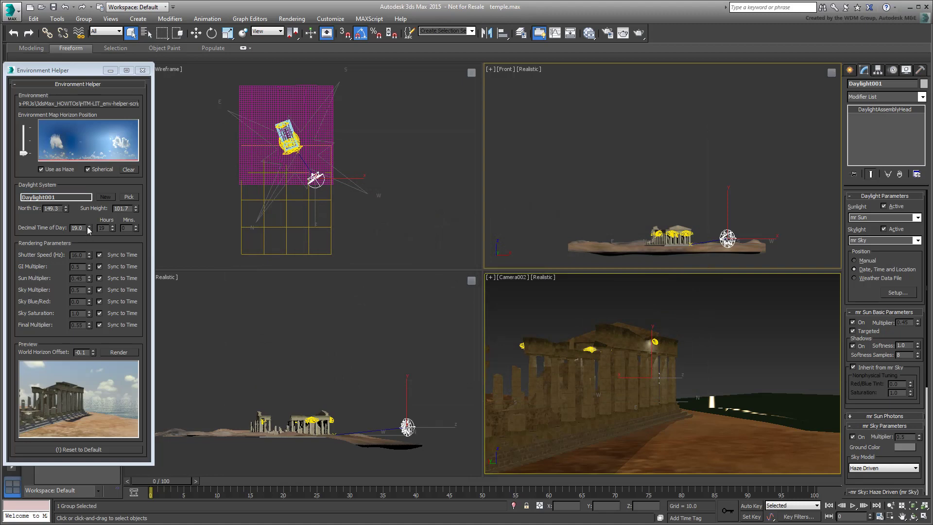
Set Decimal Time of Day to about 15.29 and render the Camera002 view
{"action": "left_click_drag", "start_coordinate": [89, 226], "coordinate": [98, 83]}
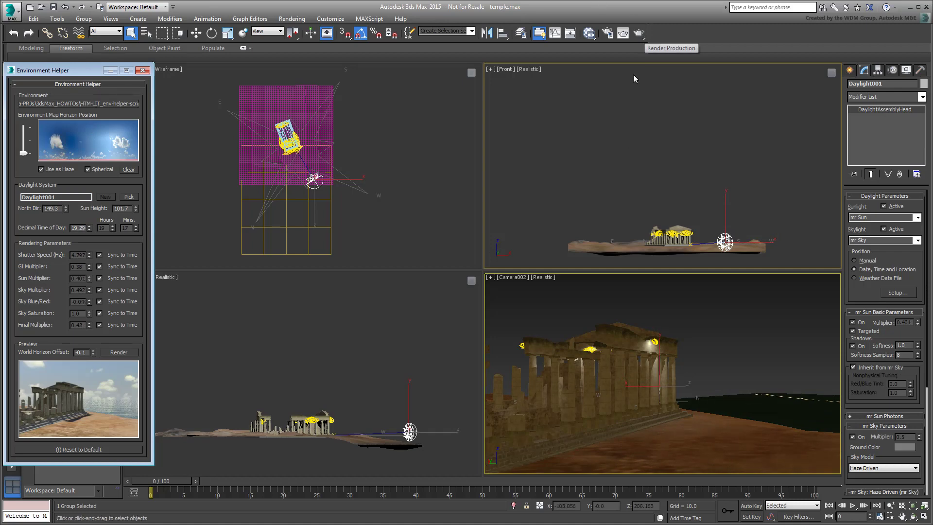
{"action": "left_click", "coordinate": [624, 8]}
{"action": "left_click", "coordinate": [639, 33]}
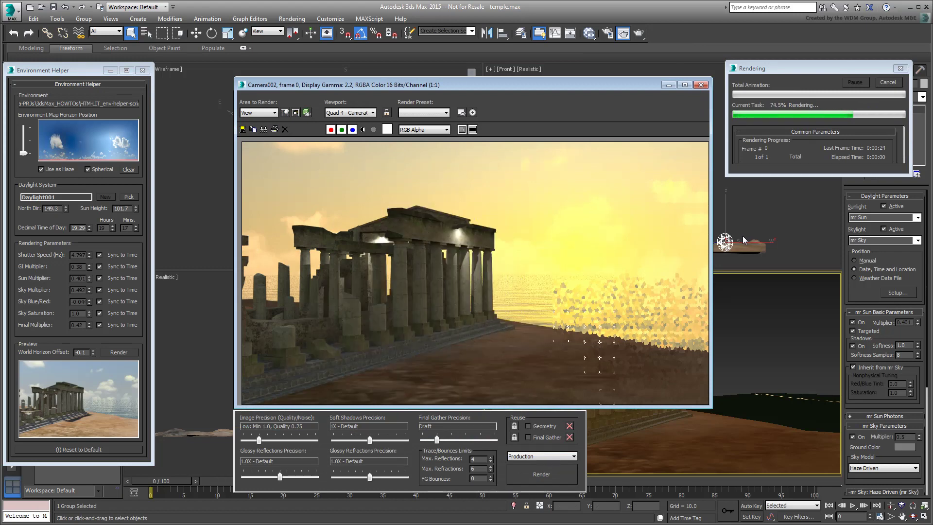
Unlink Sky Multiplier from time, set it to 0.2, and re-render the frame
{"action": "left_click", "coordinate": [100, 290]}
{"action": "double_click", "coordinate": [82, 292]}
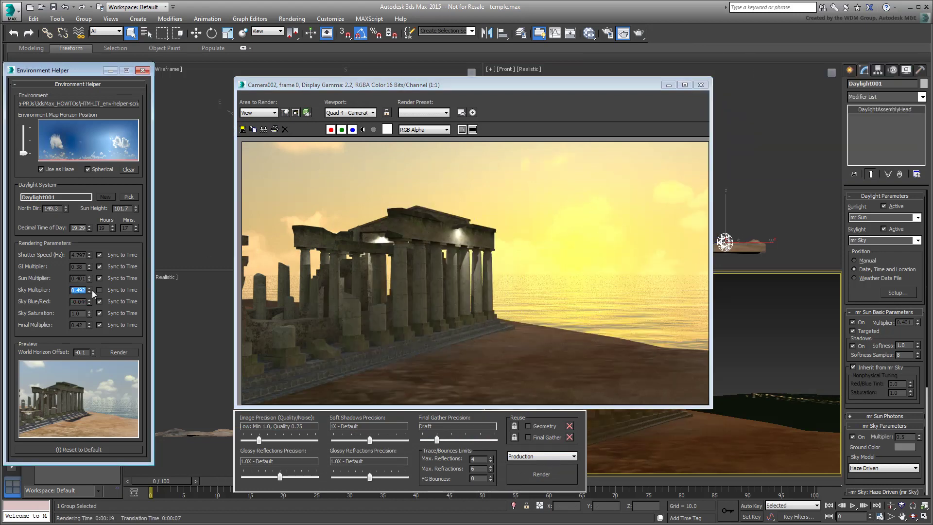
{"action": "type", "text": "0.2"}
{"action": "key", "text": "Return"}
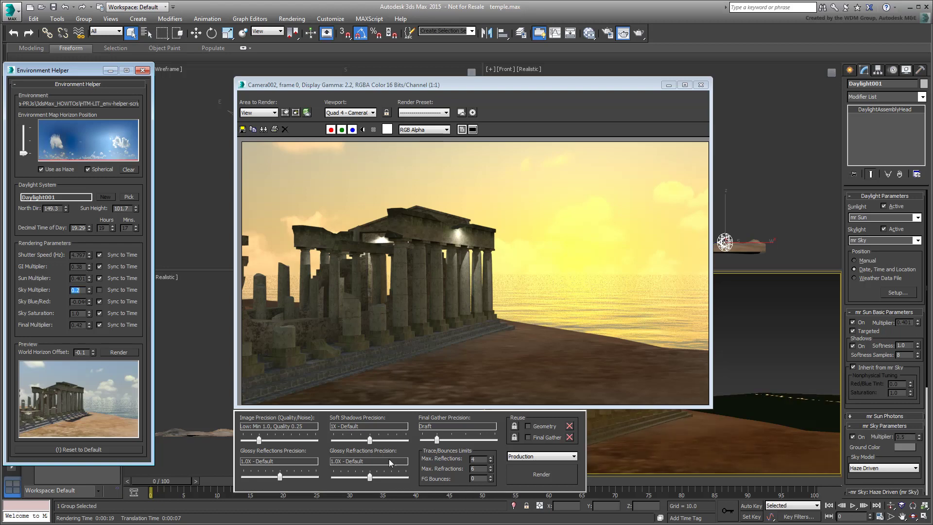
{"action": "left_click", "coordinate": [542, 474]}
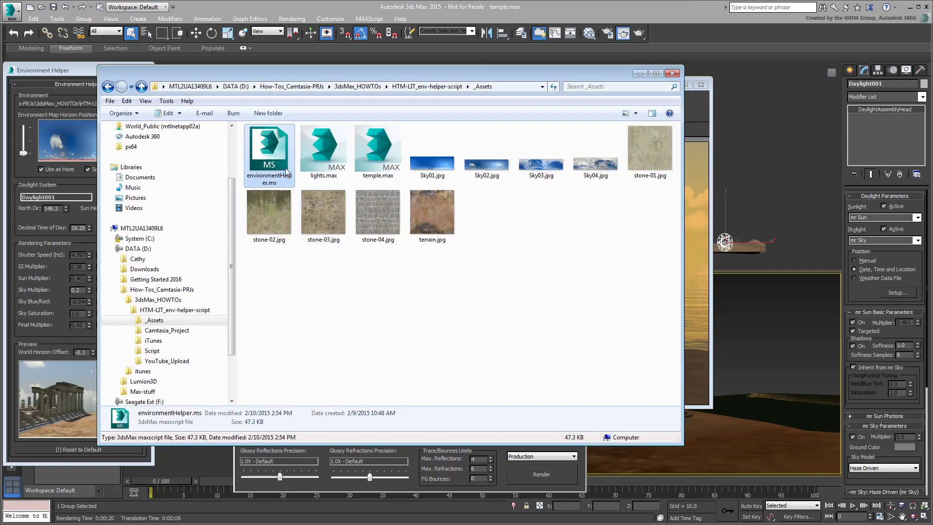
Open environmentHelper.ms in Notepad and scroll through its hourly keyframe arrays
{"action": "double_click", "coordinate": [287, 173]}
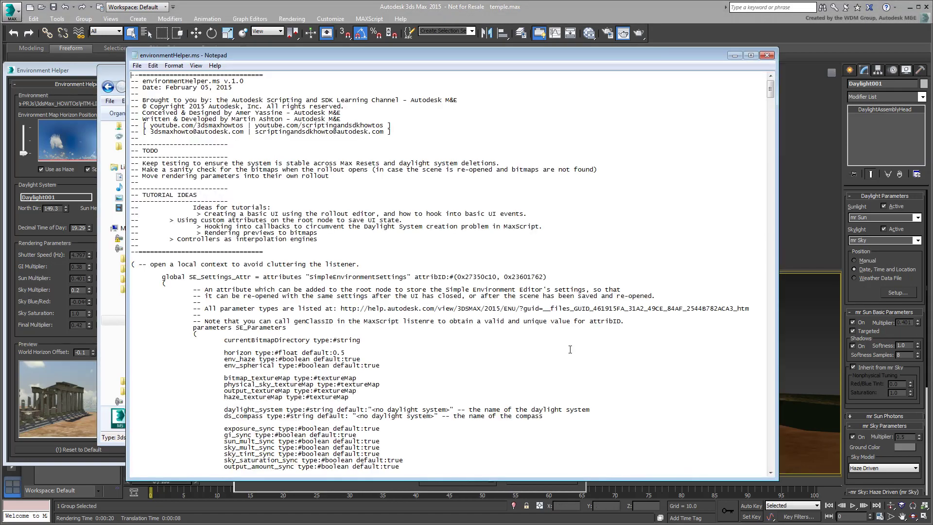
{"action": "scroll", "coordinate": [570, 350], "scroll_direction": "down", "scroll_amount": 20}
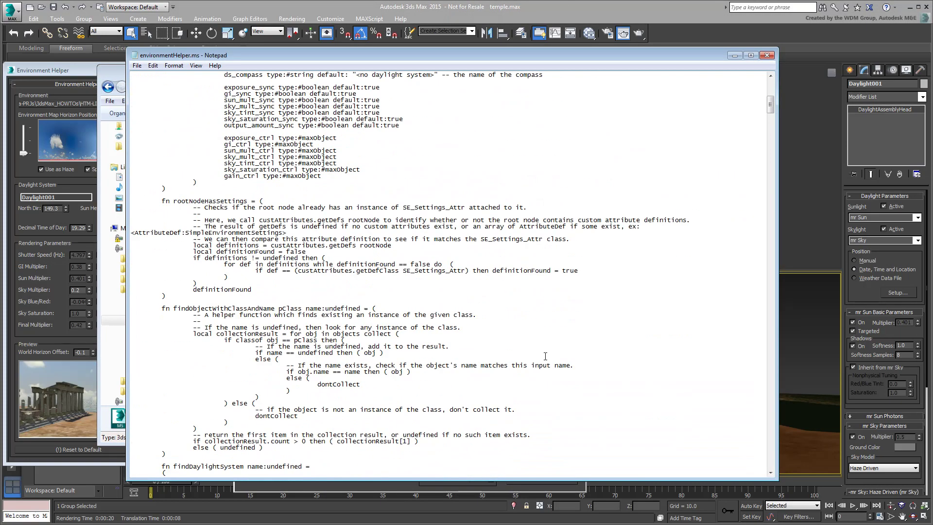
{"action": "scroll", "coordinate": [545, 356], "scroll_direction": "down", "scroll_amount": 20}
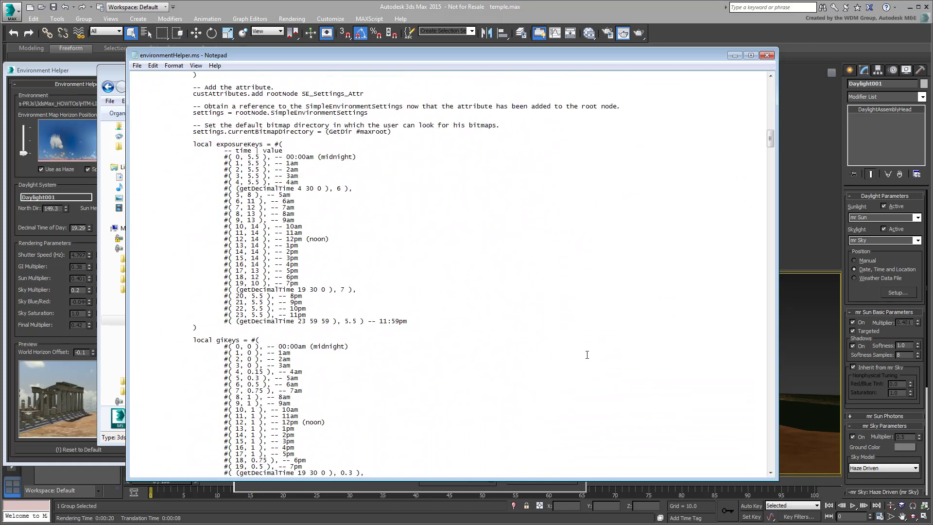
{"action": "scroll", "coordinate": [587, 355], "scroll_direction": "down", "scroll_amount": 3}
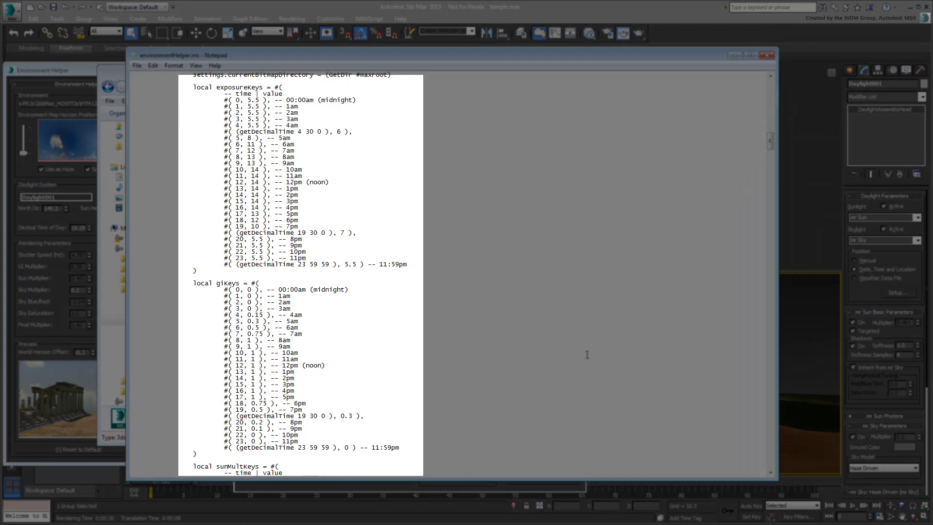
{"action": "scroll", "coordinate": [587, 355], "scroll_direction": "down", "scroll_amount": 9}
{"action": "scroll", "coordinate": [587, 355], "scroll_direction": "down", "scroll_amount": 9}
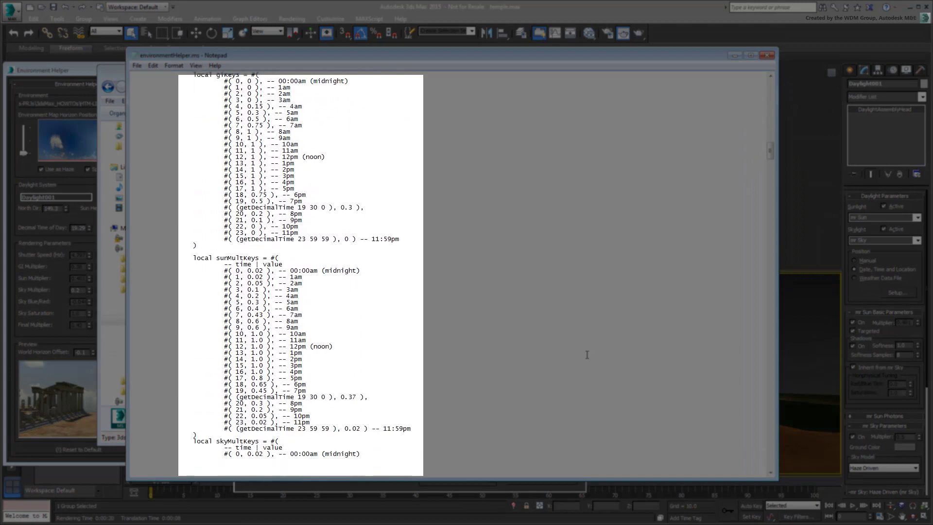
{"action": "scroll", "coordinate": [586, 356], "scroll_direction": "down", "scroll_amount": 9}
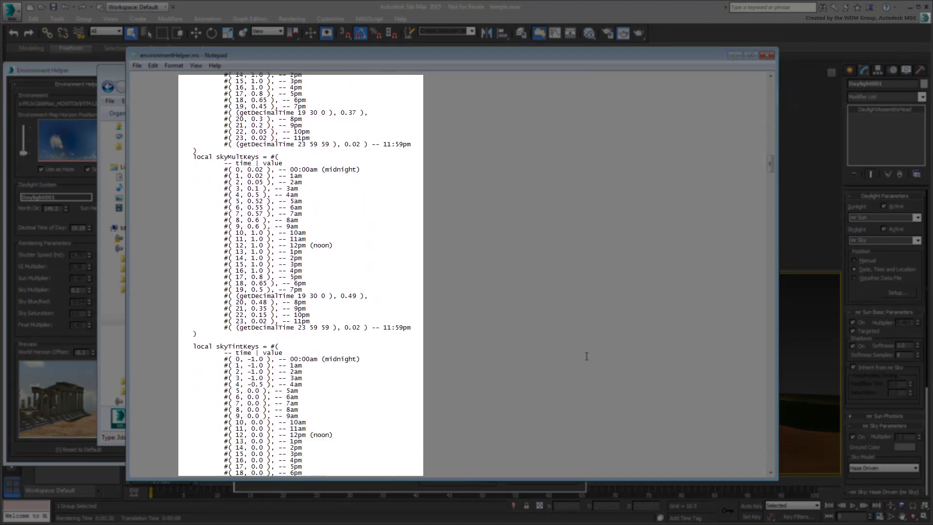
{"action": "scroll", "coordinate": [586, 357], "scroll_direction": "down", "scroll_amount": 9}
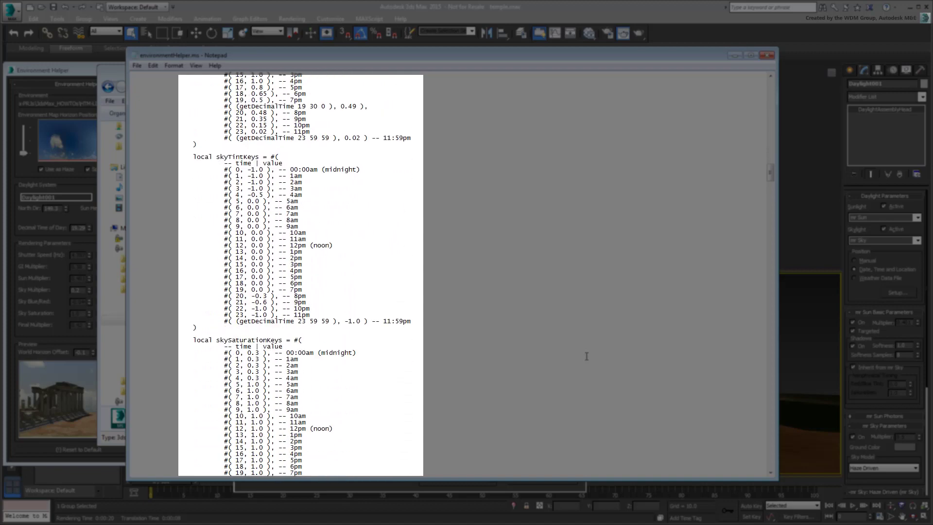
{"action": "scroll", "coordinate": [587, 357], "scroll_direction": "down", "scroll_amount": 17}
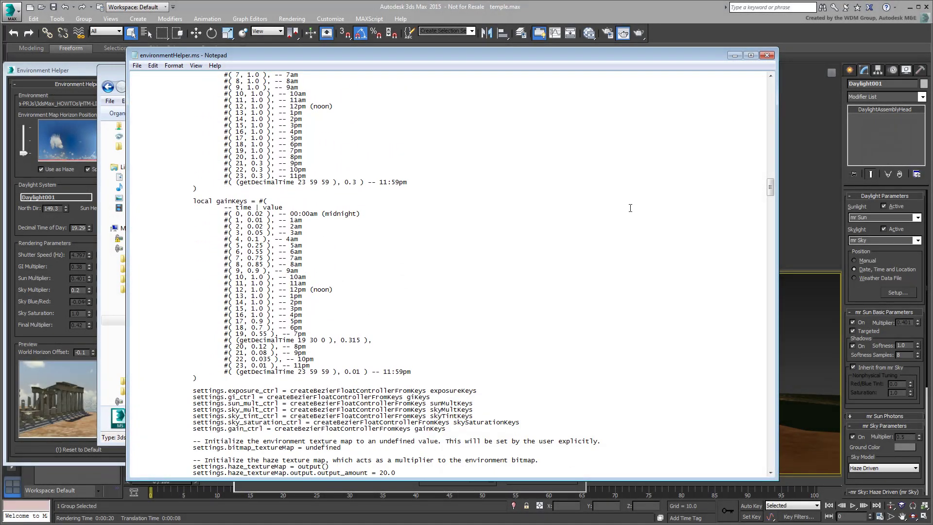
Close Notepad, Explorer and the render window, then reset the Environment Helper to defaults
{"action": "left_click", "coordinate": [767, 55]}
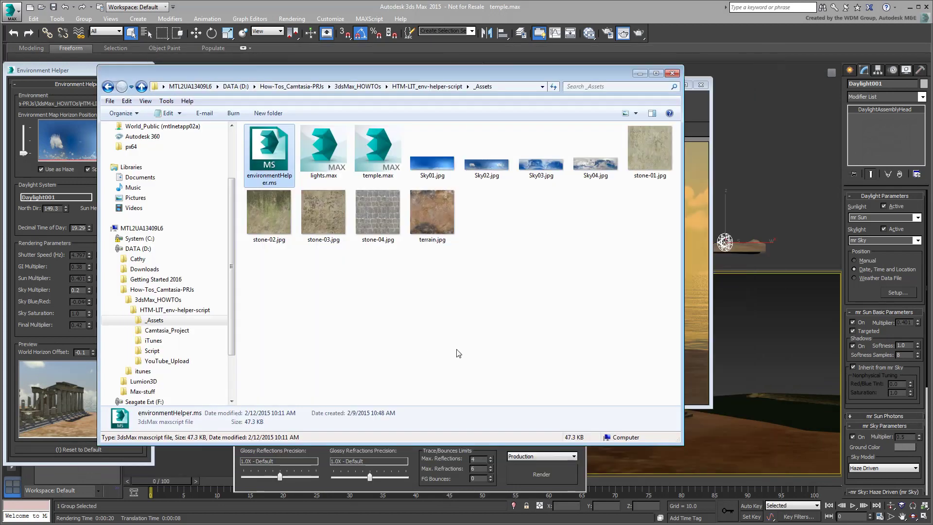
{"action": "left_click", "coordinate": [639, 73]}
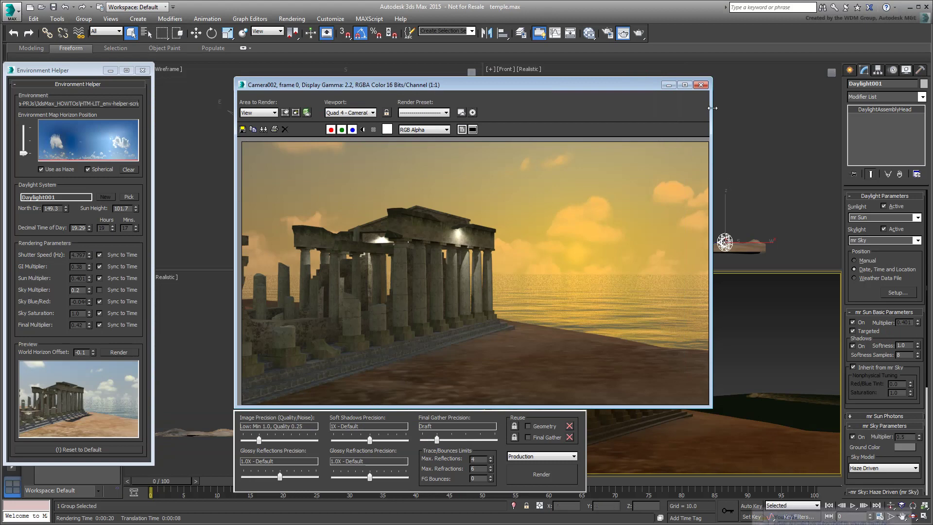
{"action": "left_click", "coordinate": [700, 85]}
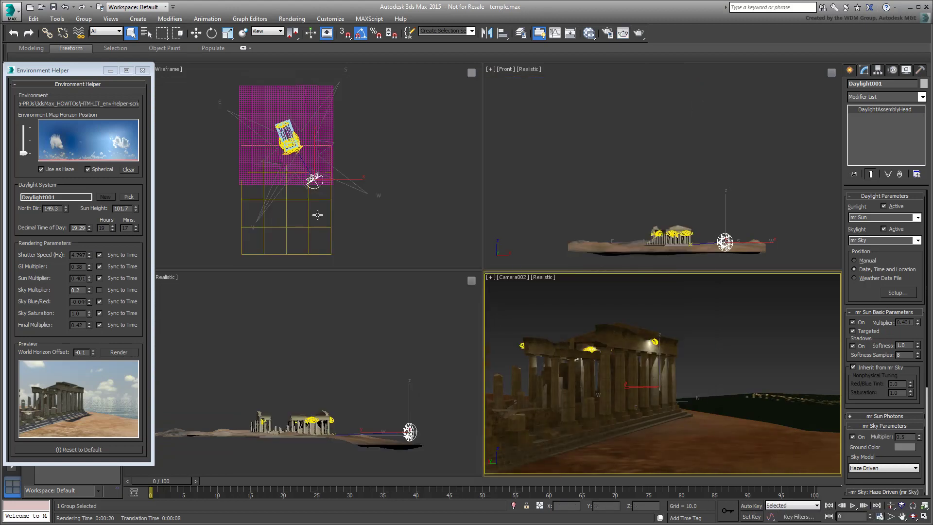
{"action": "left_click_drag", "start_coordinate": [68, 73], "coordinate": [137, 75]}
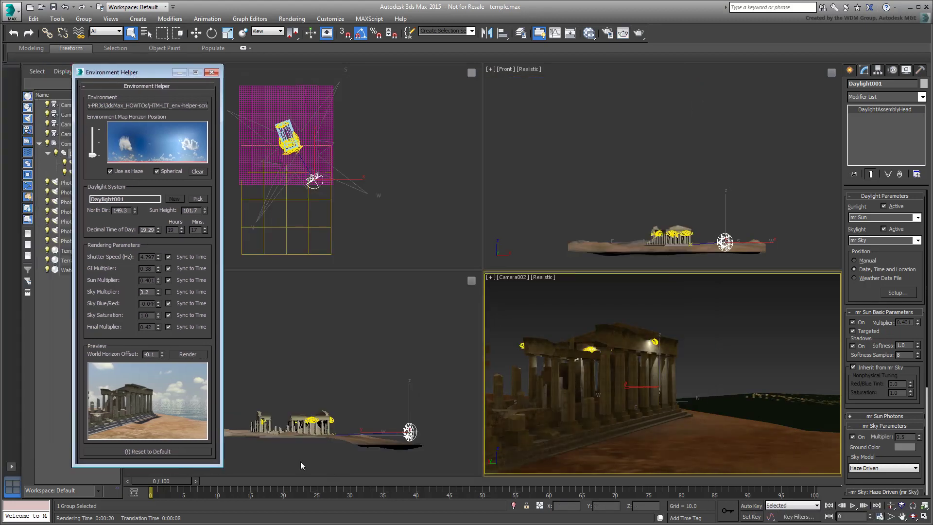
{"action": "left_click", "coordinate": [158, 452]}
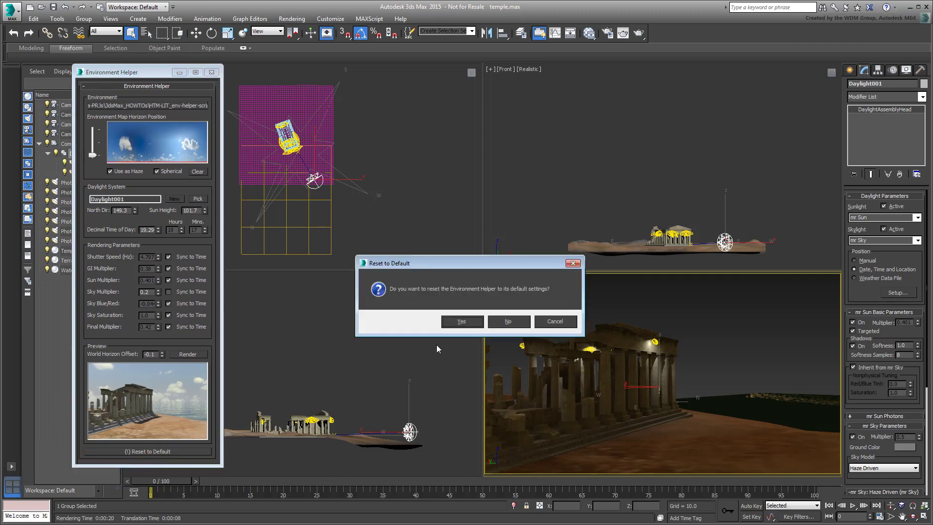
{"action": "left_click", "coordinate": [465, 323]}
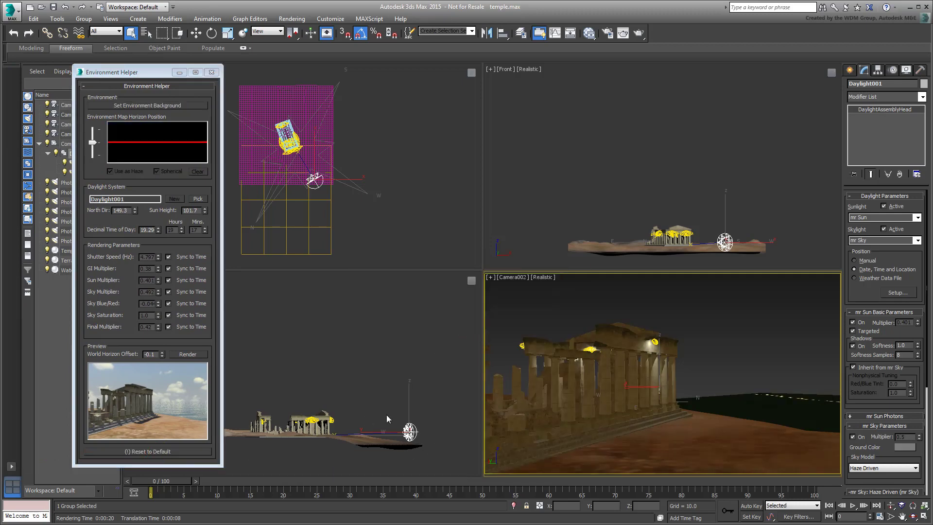
Load Sky02.jpg as environment background, lower its horizon to the bottom, and render a preview
{"action": "left_click", "coordinate": [147, 106]}
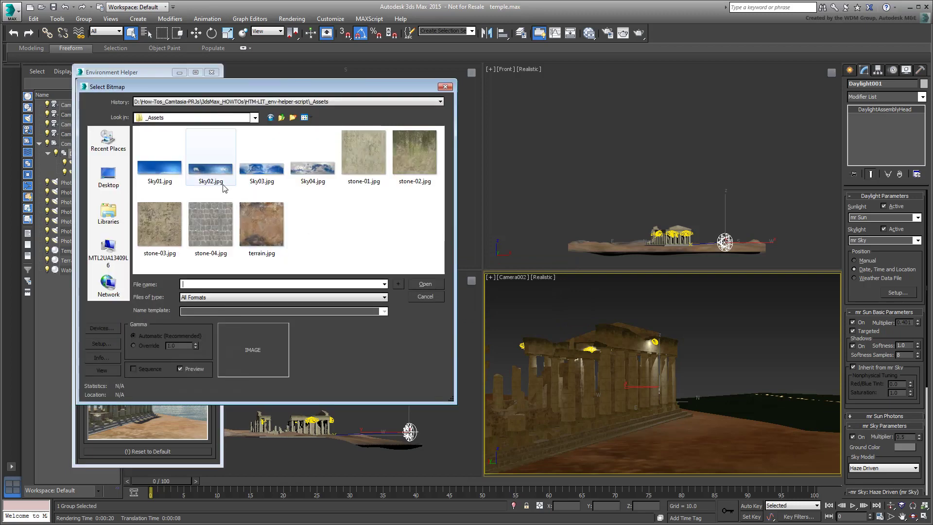
{"action": "left_click", "coordinate": [211, 176]}
{"action": "left_click", "coordinate": [426, 284]}
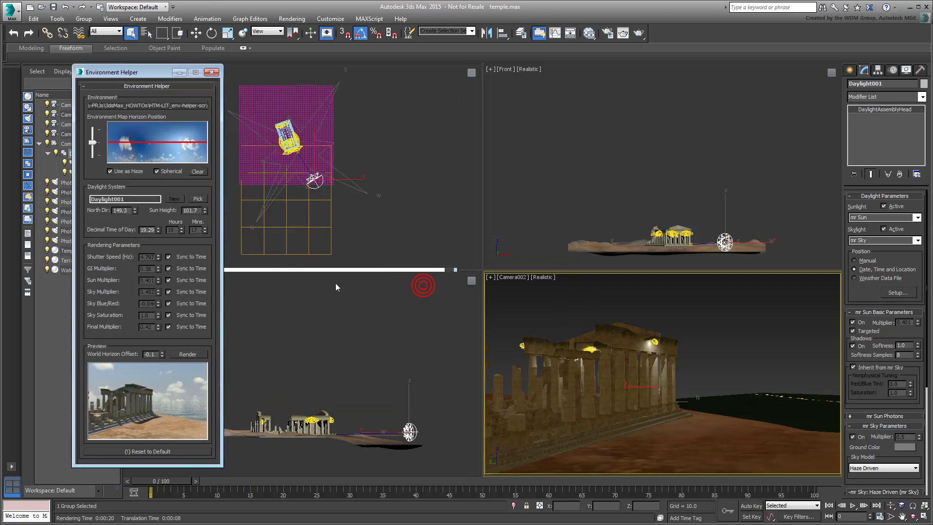
{"action": "left_click_drag", "start_coordinate": [93, 142], "coordinate": [94, 166]}
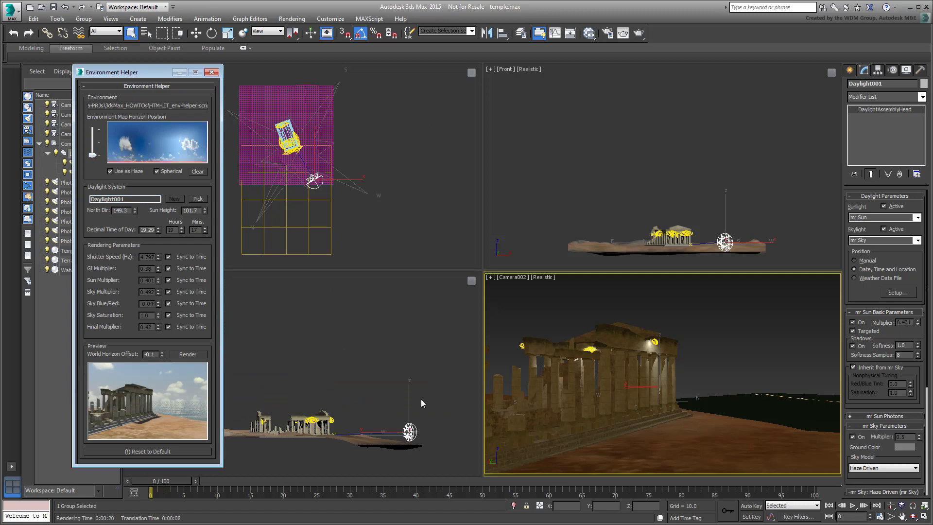
{"action": "left_click", "coordinate": [185, 354]}
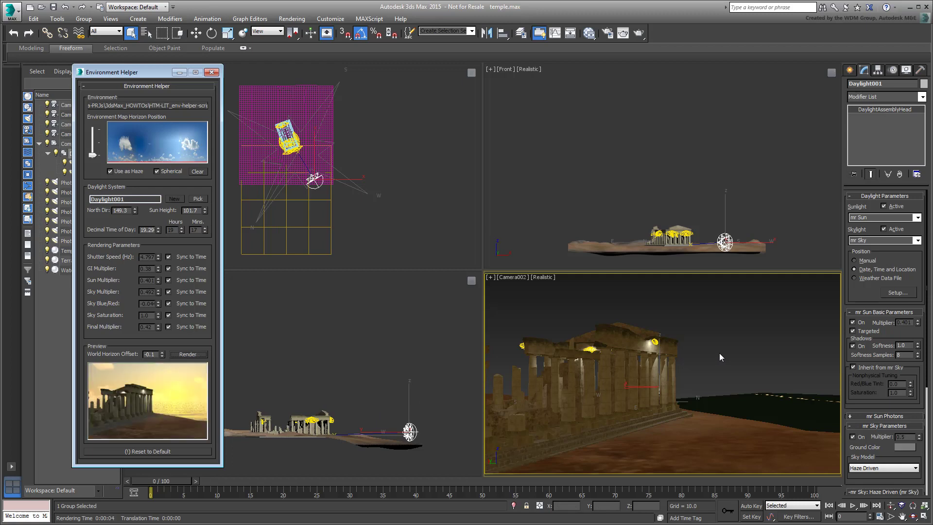